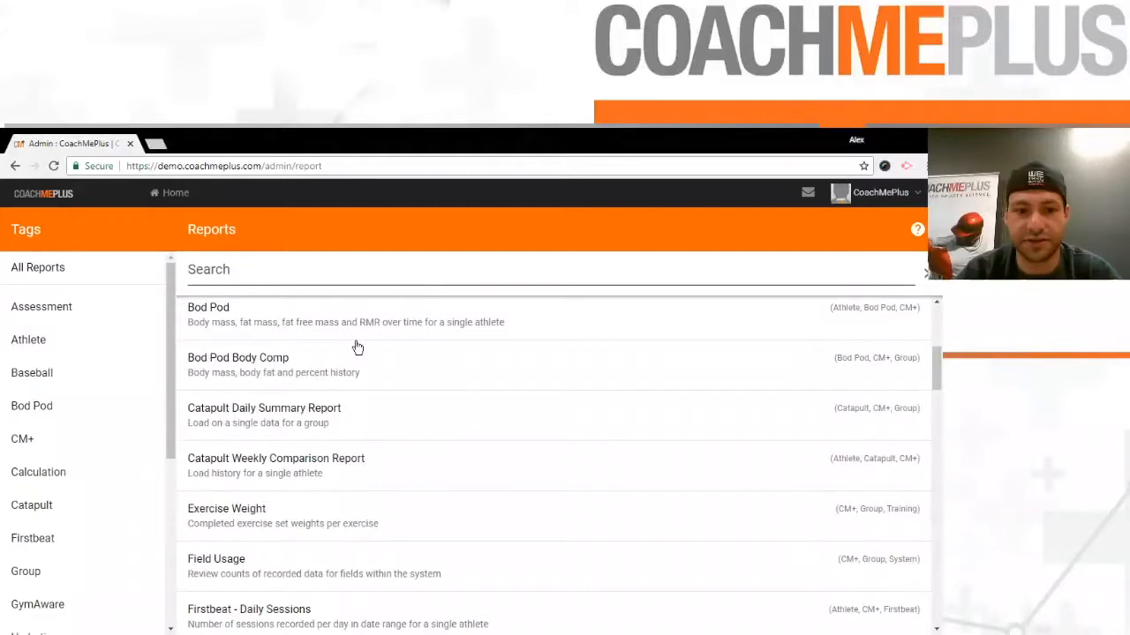
# - Open the Measurement History (Advanced) report and set its date range from 08/15/2018 to 08/22/2018
pyautogui.scroll(-5, 357, 347)
pyautogui.click(346, 398)
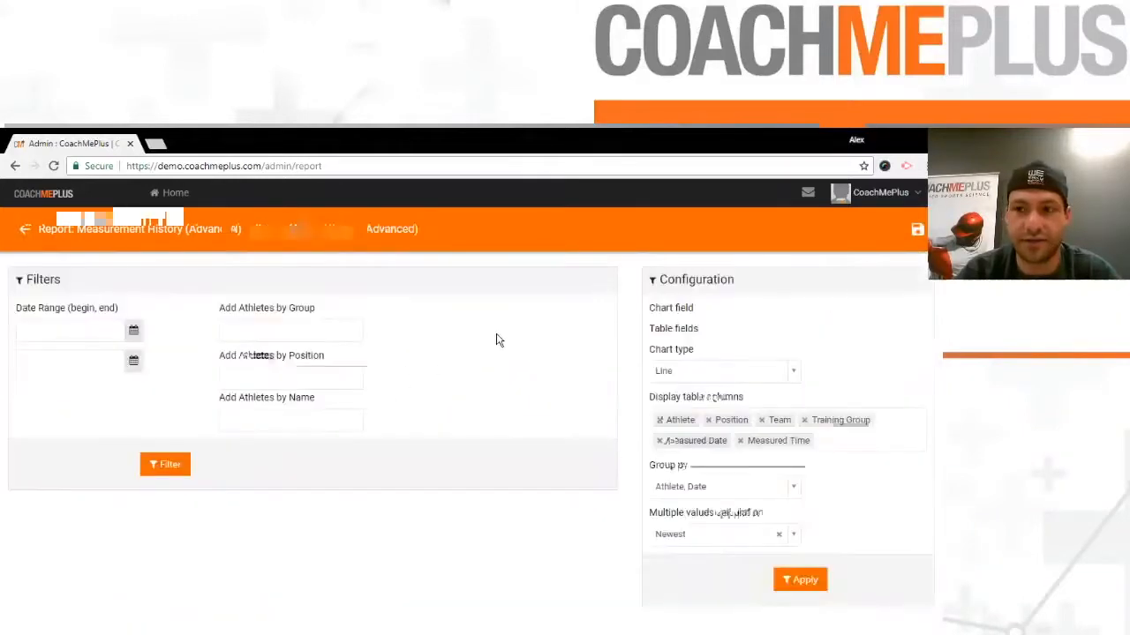
pyautogui.click(114, 330)
pyautogui.click(133, 343)
pyautogui.click(133, 330)
pyautogui.click(142, 355)
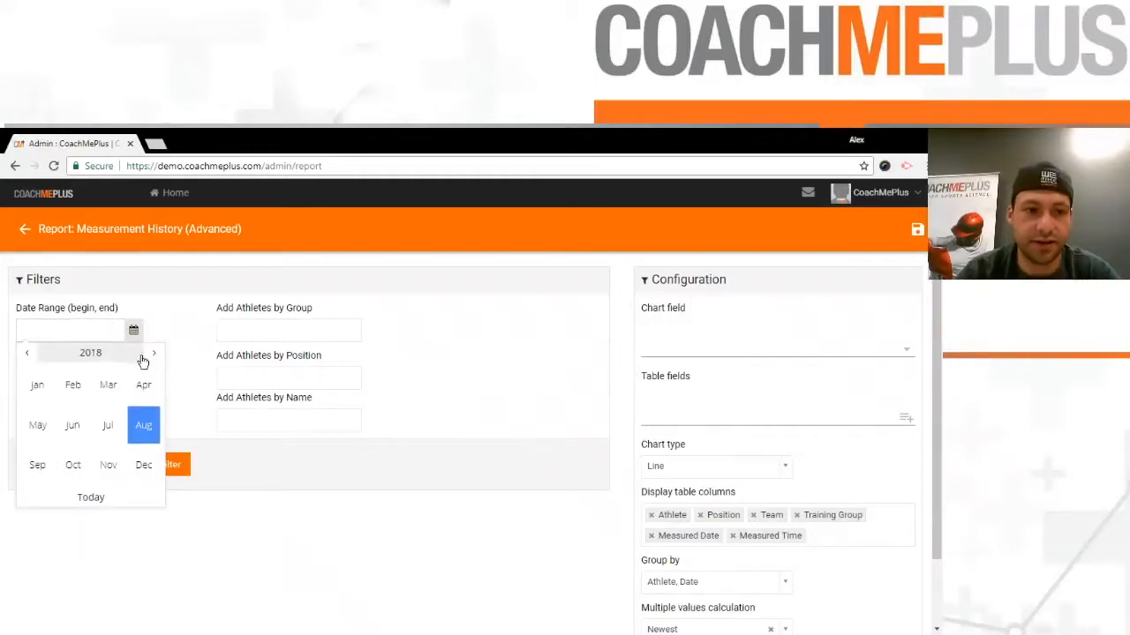
pyautogui.click(141, 426)
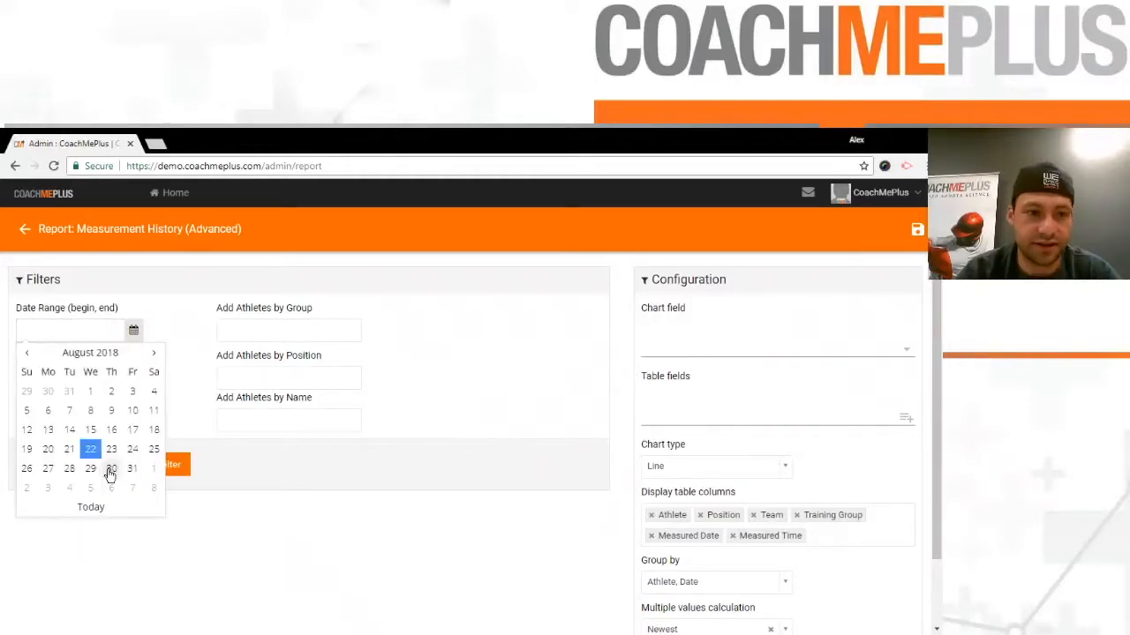
pyautogui.click(91, 430)
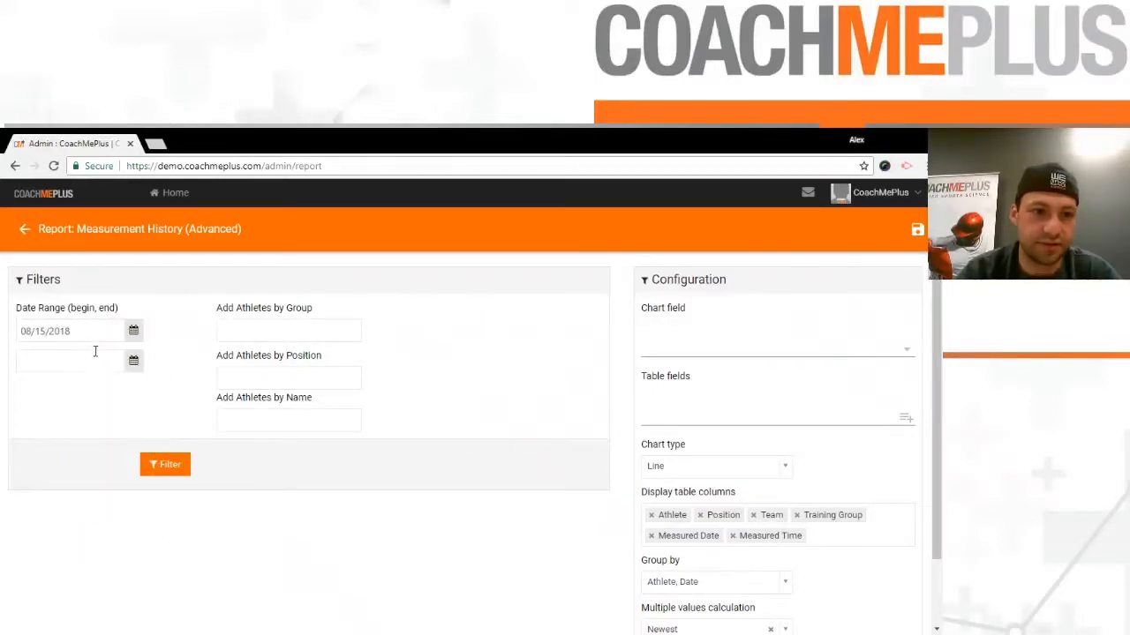
pyautogui.click(95, 357)
pyautogui.click(91, 479)
# - Add one athlete from the Stallions [Demo] Forwards group to the report filters by name
pyautogui.click(274, 330)
pyautogui.click(418, 378)
pyautogui.click(309, 426)
pyautogui.write('cole')
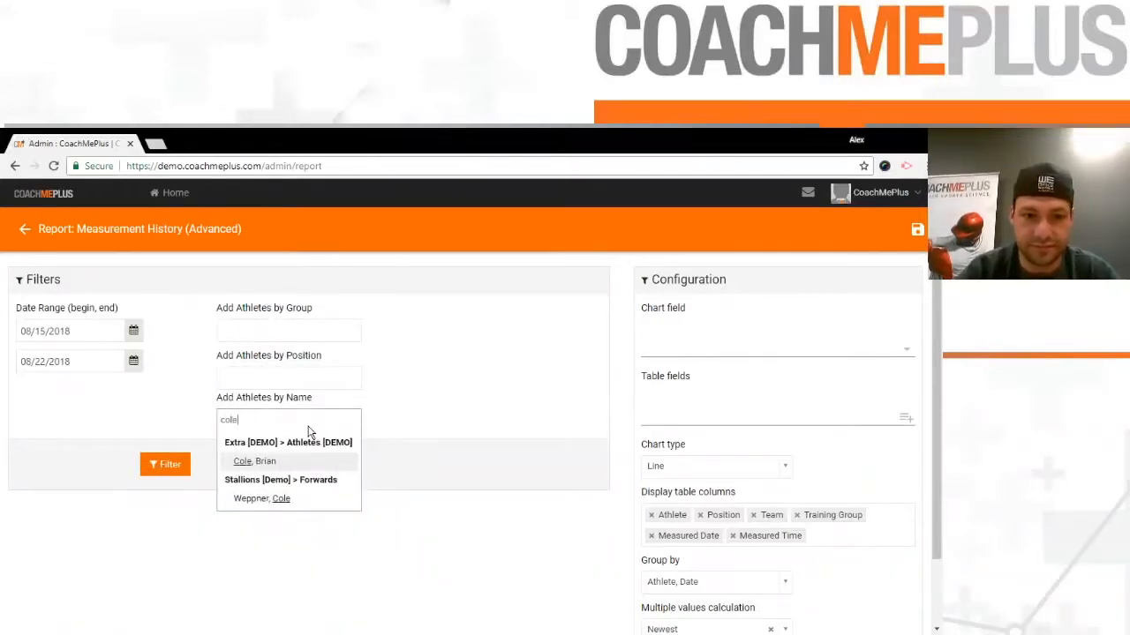
pyautogui.click(292, 499)
# - Add Fatigue Science - Hours Asleep and Fatigue Science - Average Effectiveness to the report's table fields
pyautogui.click(713, 417)
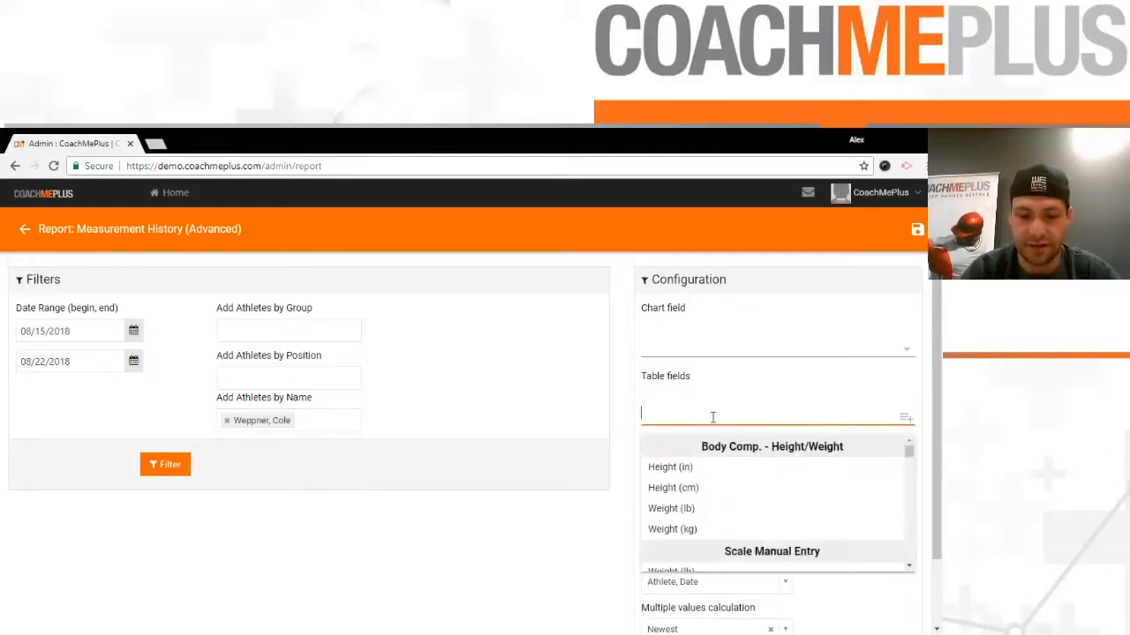
pyautogui.write('hours al')
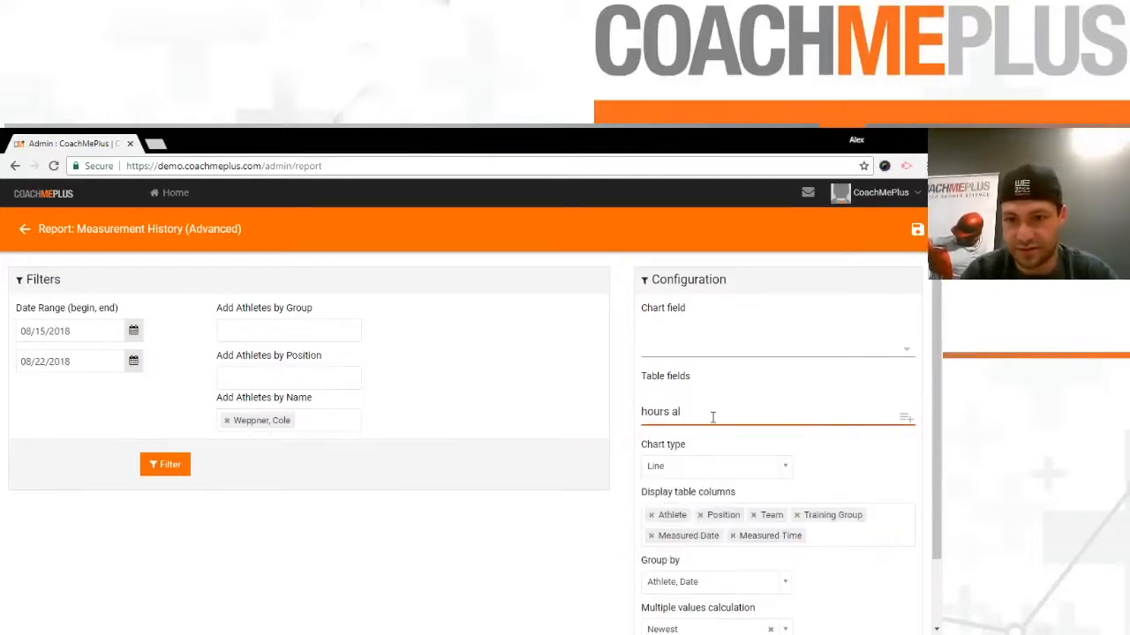
pyautogui.click(777, 549)
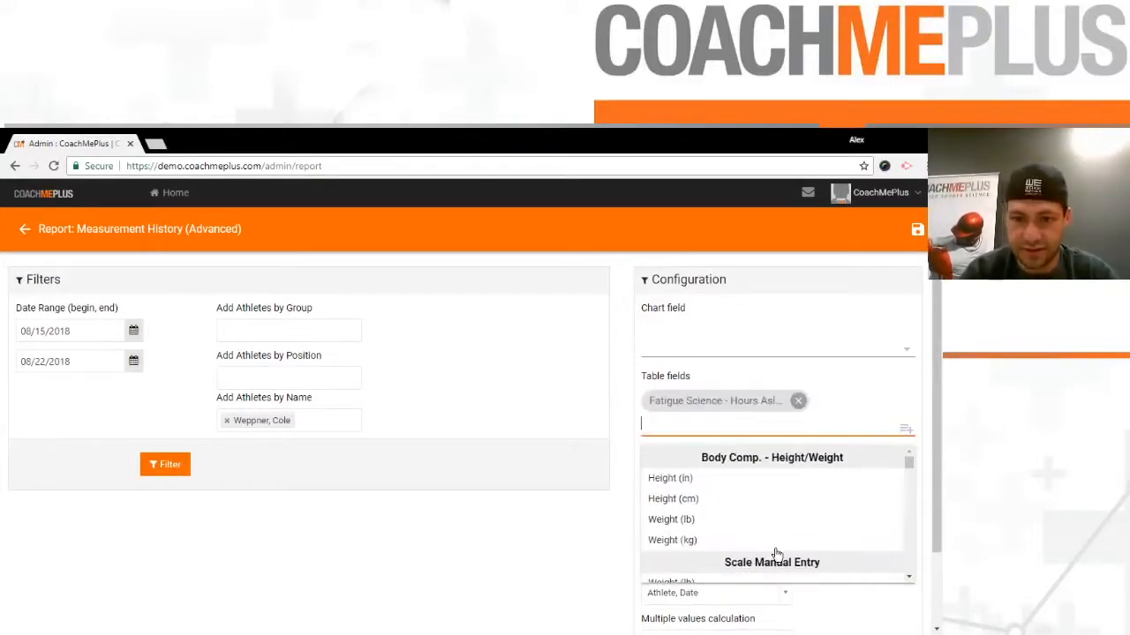
pyautogui.write('average')
pyautogui.scroll(-1, 777, 536)
pyautogui.scroll(1, 777, 517)
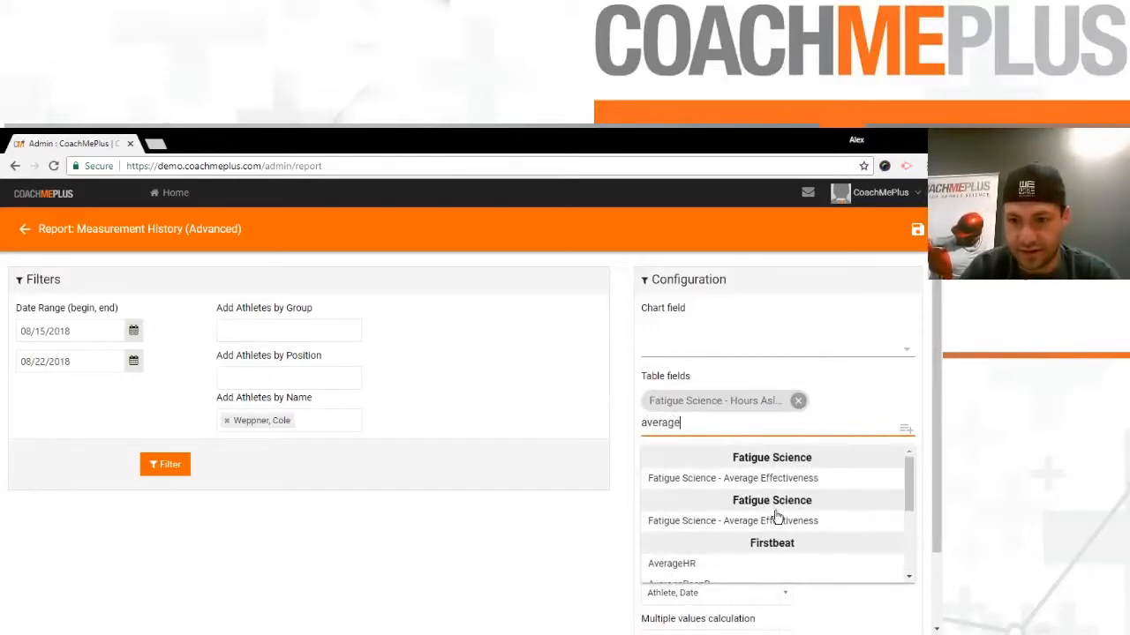
pyautogui.click(767, 521)
# - Add Fatigue Science - Wake Episodes as a table field and apply the configuration to generate the report table
pyautogui.write('wake')
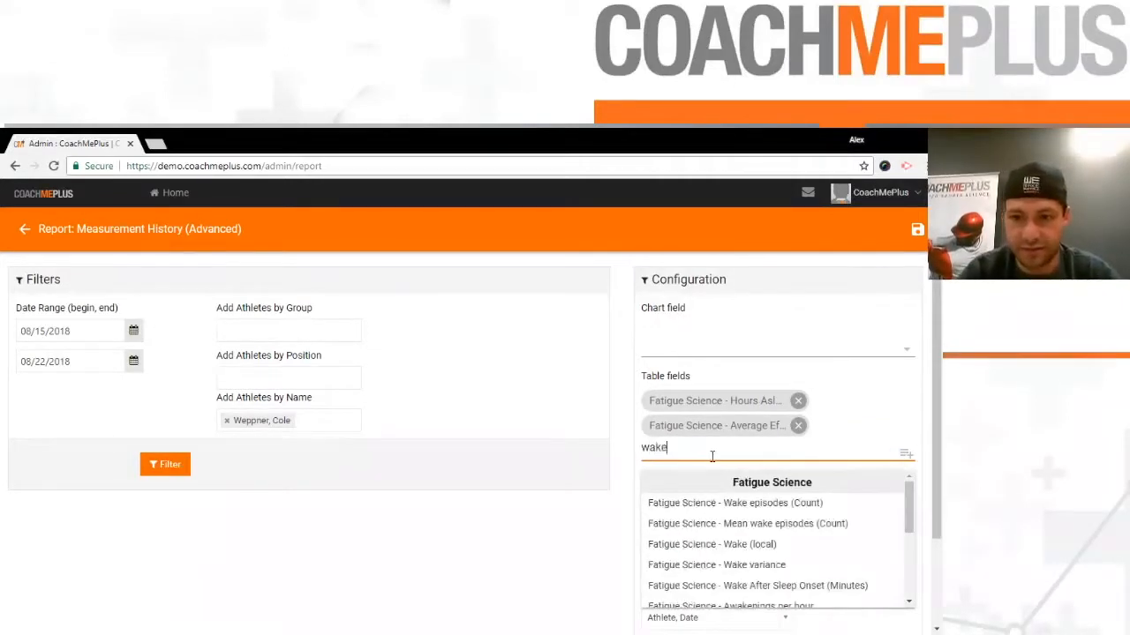
pyautogui.scroll(-2, 770, 512)
pyautogui.click(757, 483)
pyautogui.scroll(-2, 564, 504)
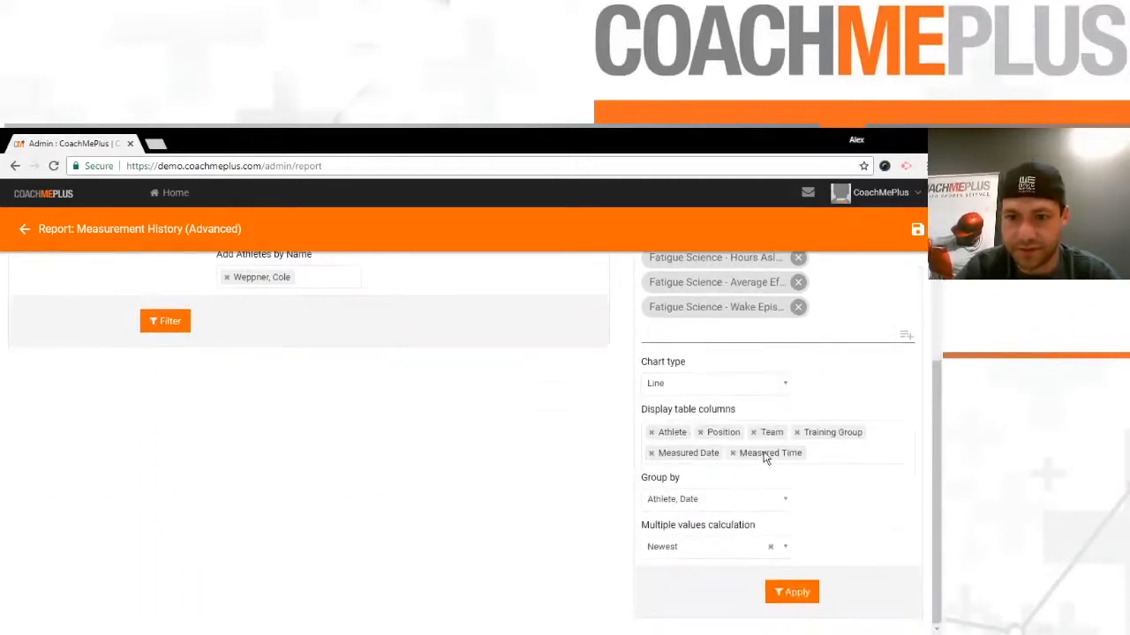
pyautogui.click(791, 592)
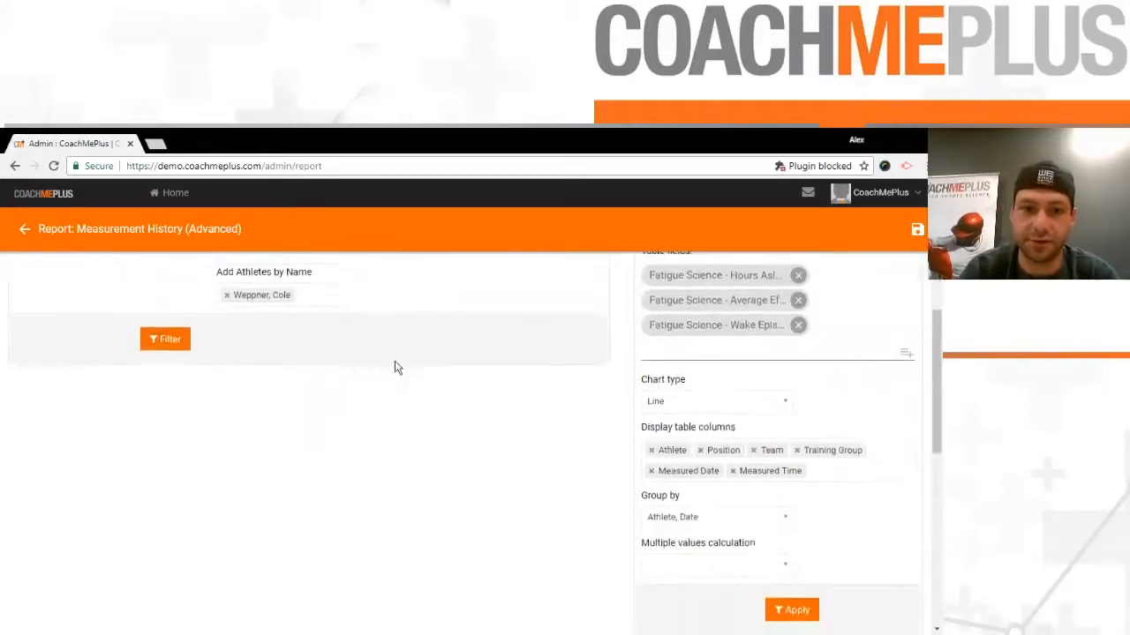
pyautogui.scroll(-4, 537, 339)
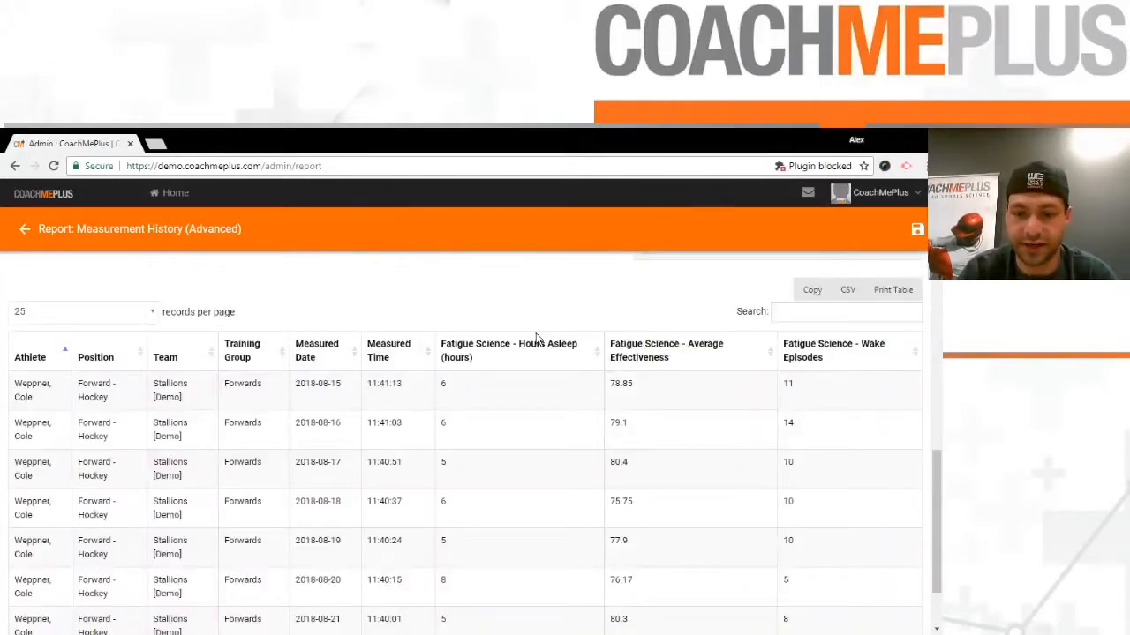
pyautogui.scroll(3, 557, 516)
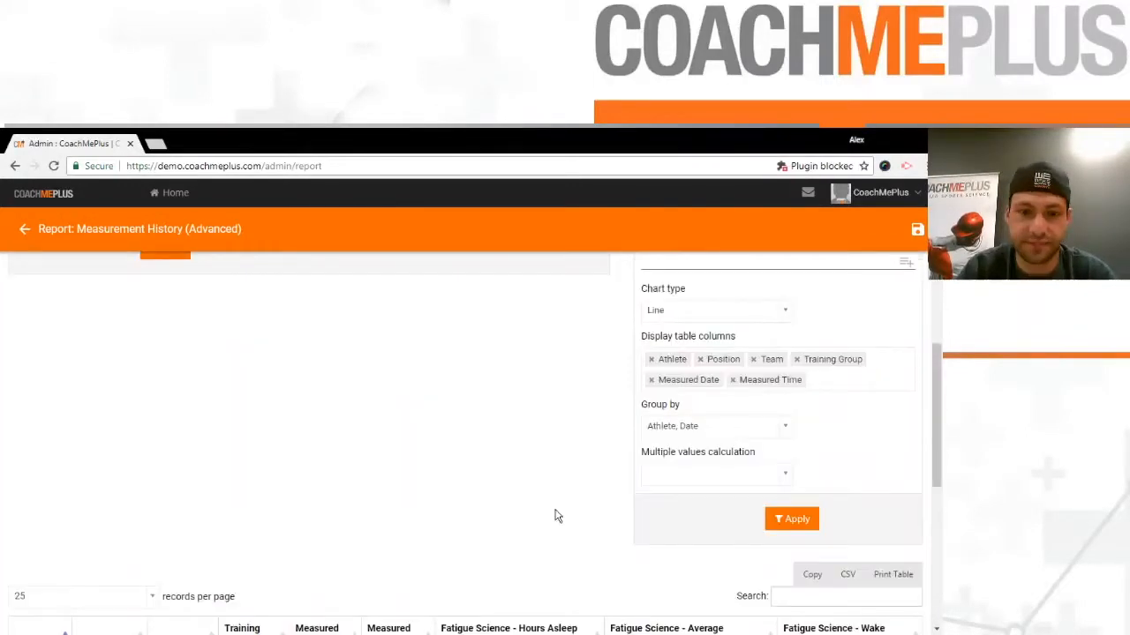
# - Create a new dashboard layout named Fatigue Monitoring in the Dashboard Layout Builder
pyautogui.scroll(3, 557, 516)
pyautogui.click(175, 194)
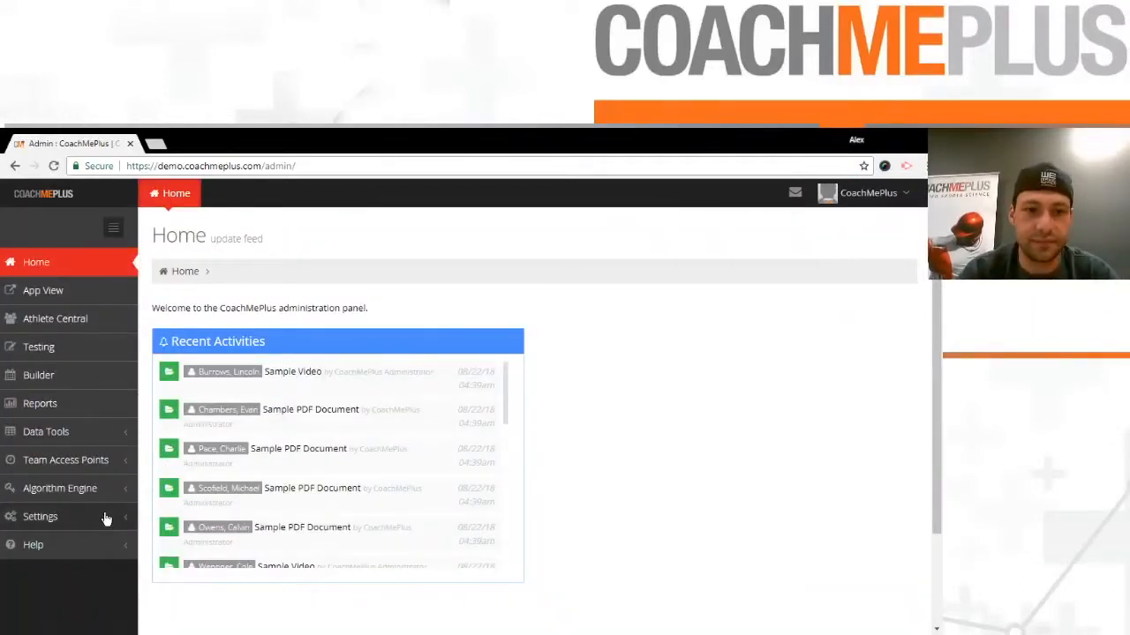
pyautogui.click(106, 519)
pyautogui.click(73, 384)
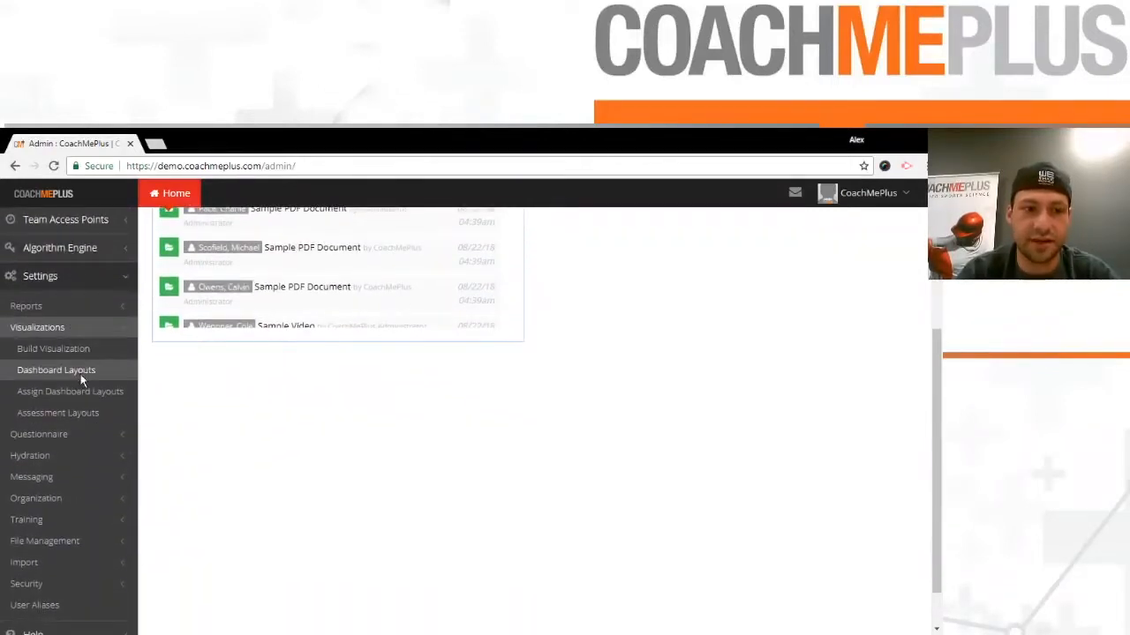
pyautogui.click(81, 377)
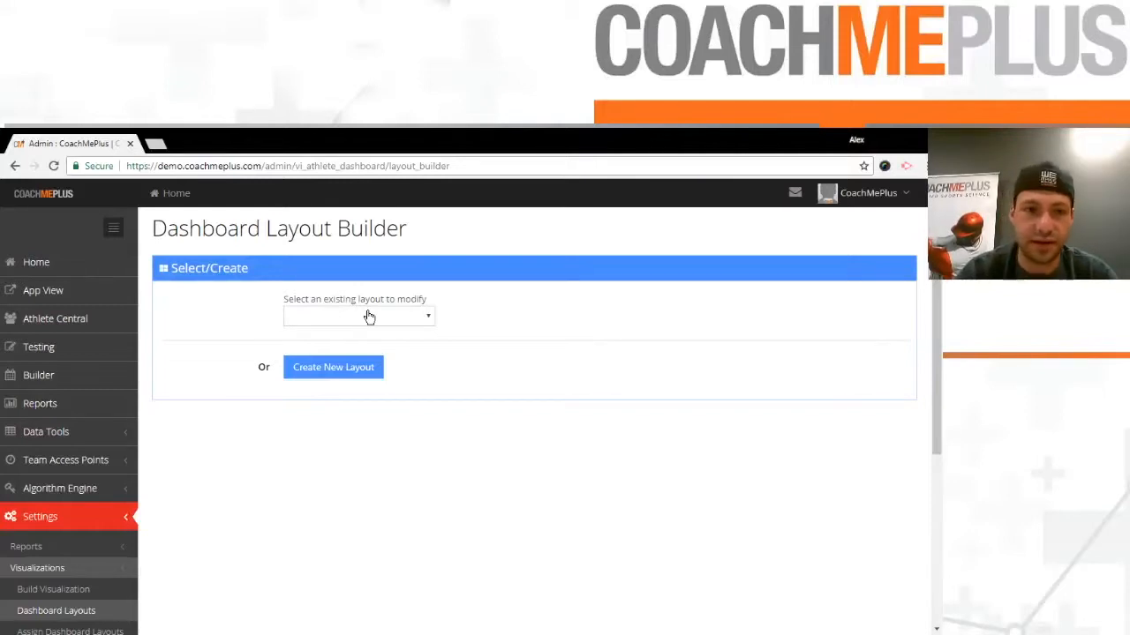
pyautogui.click(374, 369)
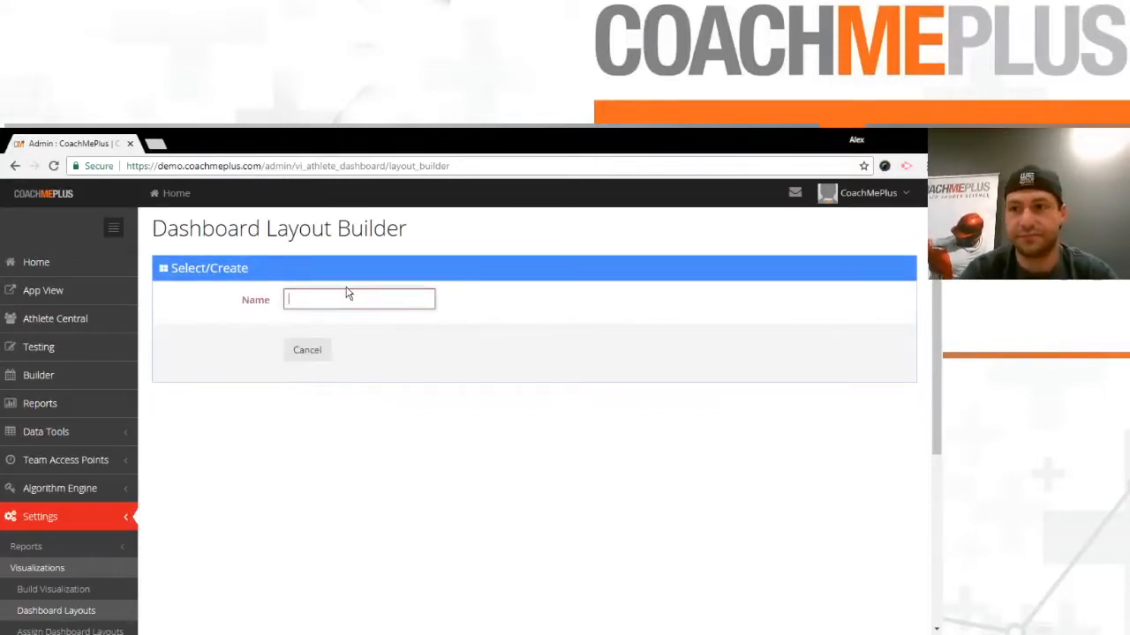
pyautogui.write('Fatigue Monitoring')
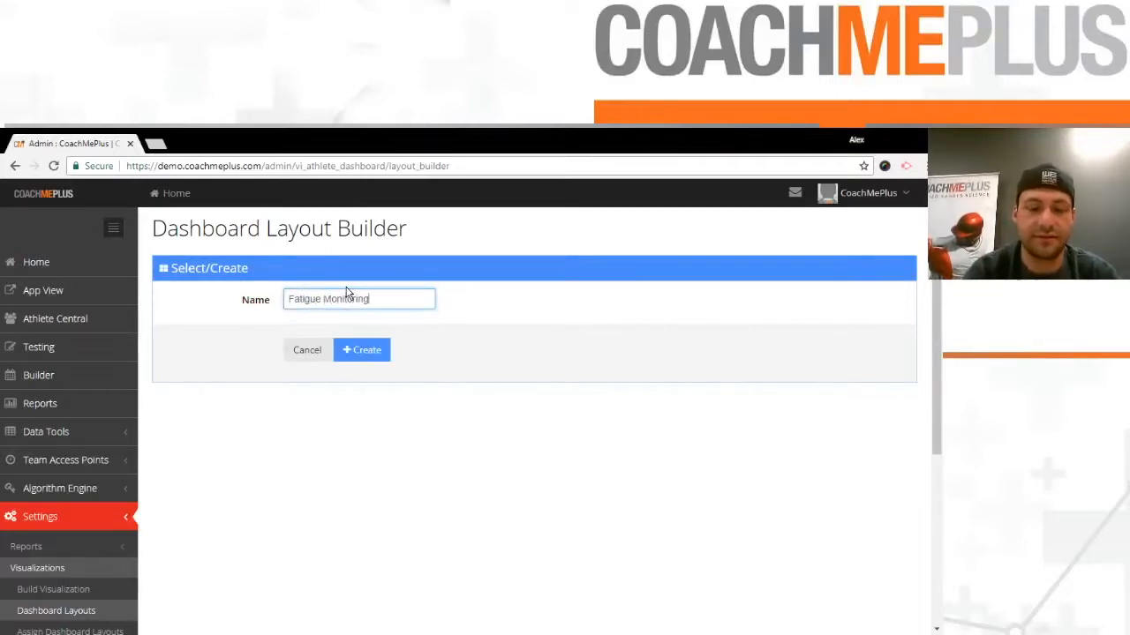
pyautogui.click(357, 351)
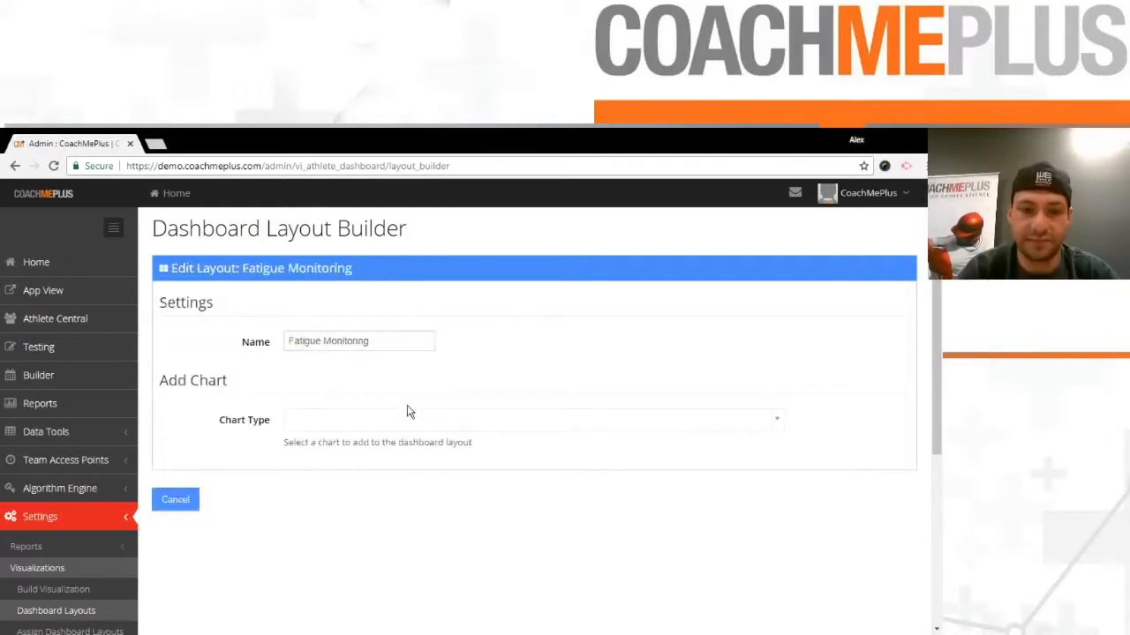
# - Assign the Fatigue Monitoring layout to Athlete Central: Individual for the Stallions [Demo] training group and save
pyautogui.scroll(-2, 494, 433)
pyautogui.scroll(1, 384, 300)
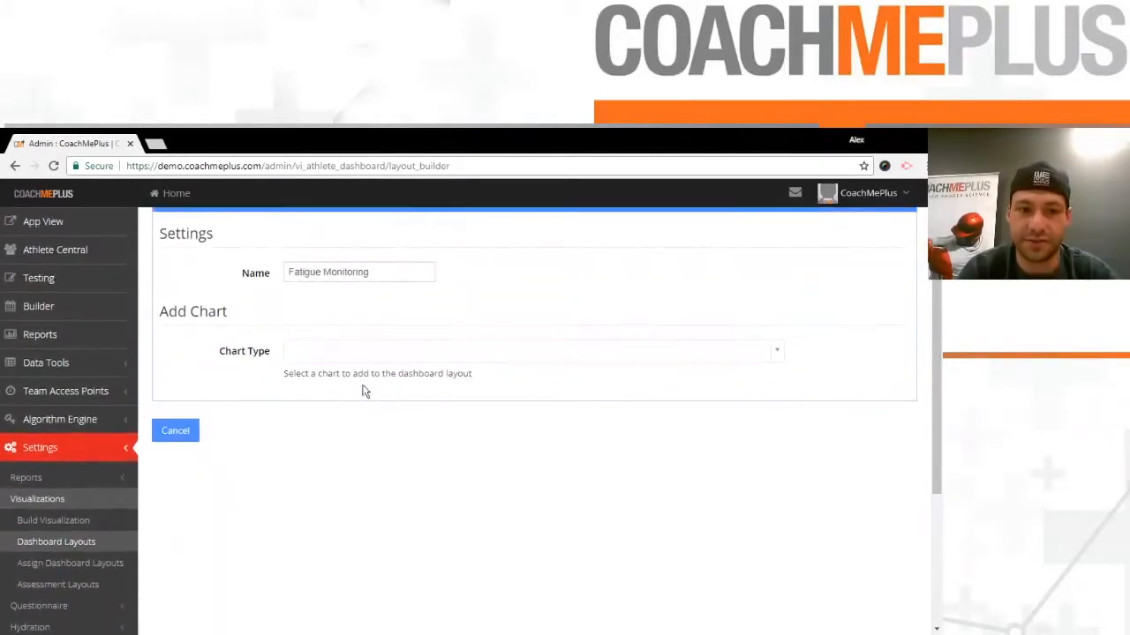
pyautogui.click(90, 563)
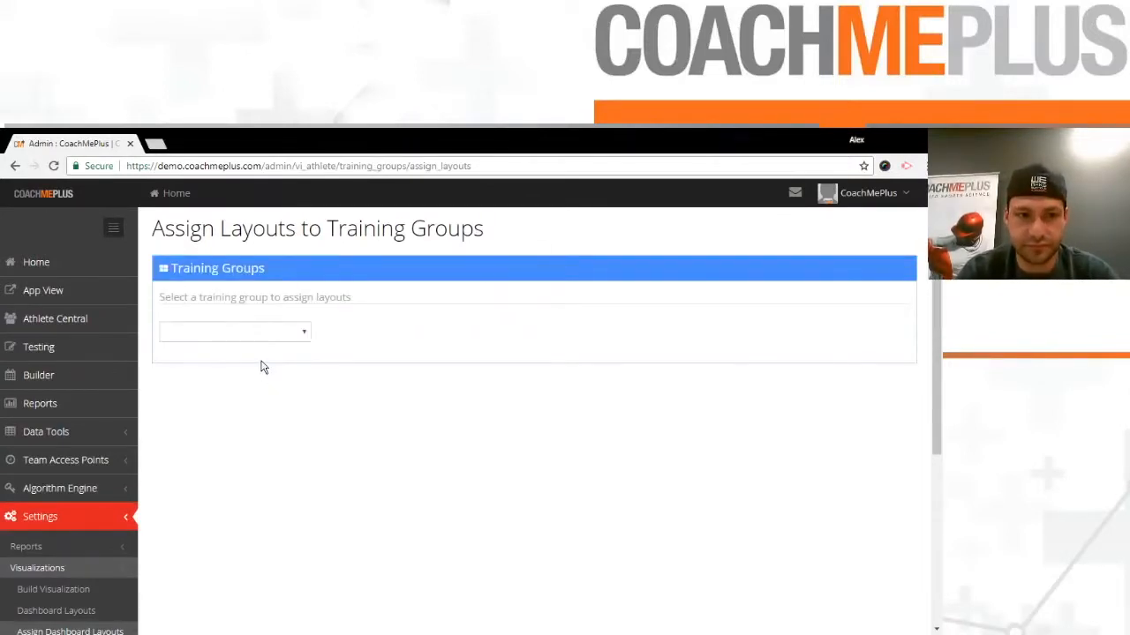
pyautogui.scroll(-2, 406, 333)
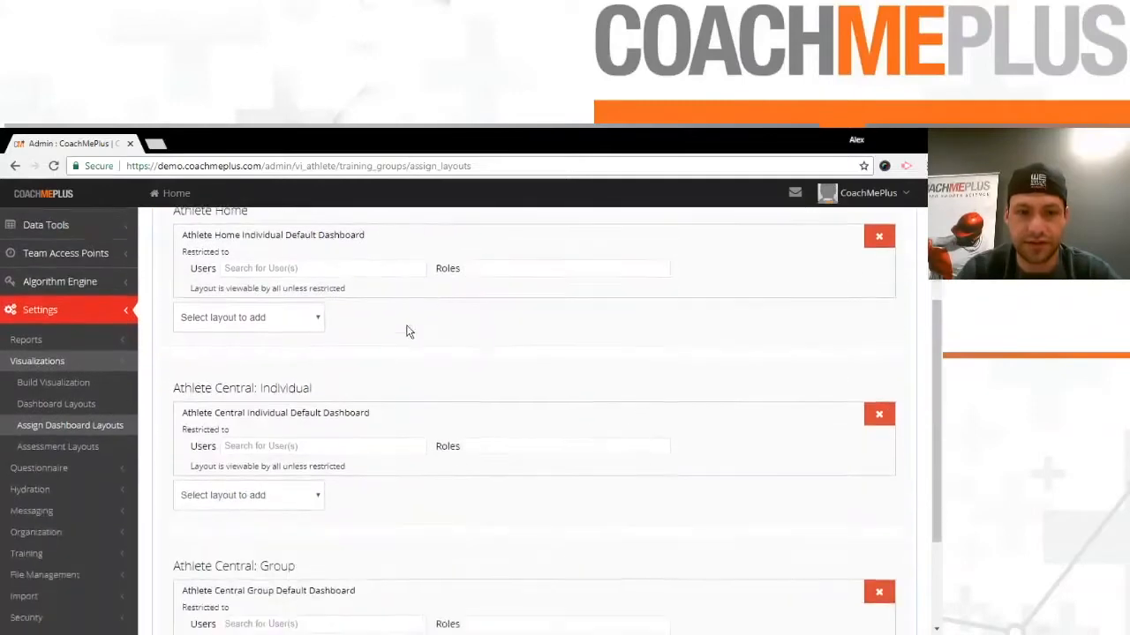
pyautogui.scroll(-1, 420, 509)
pyautogui.scroll(1, 282, 437)
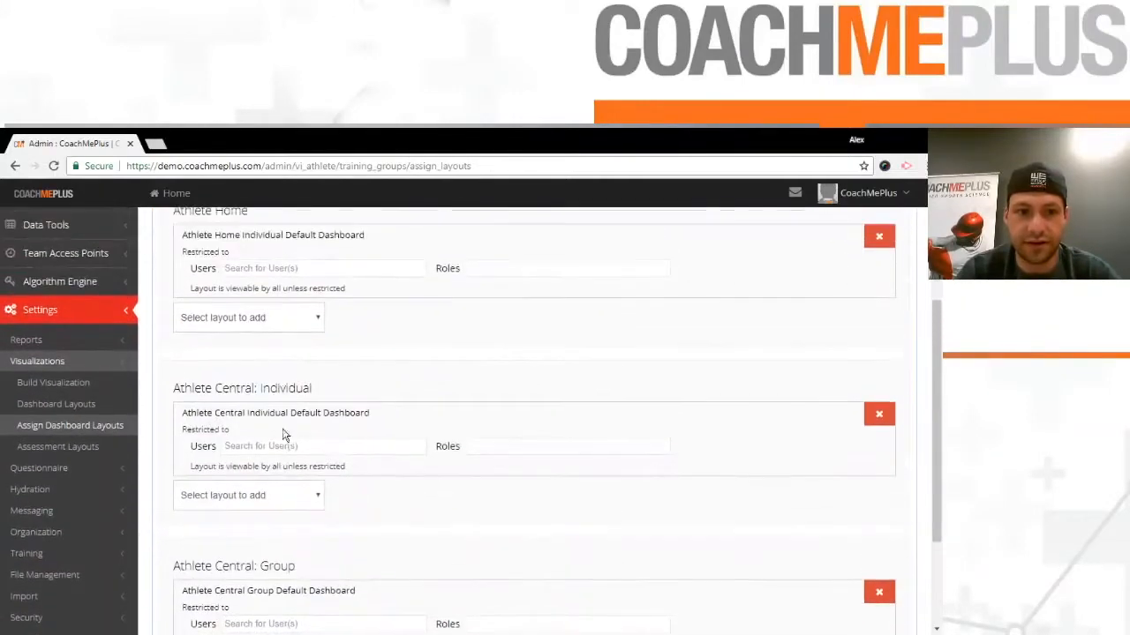
pyautogui.click(267, 492)
pyautogui.click(269, 562)
pyautogui.scroll(-3, 270, 561)
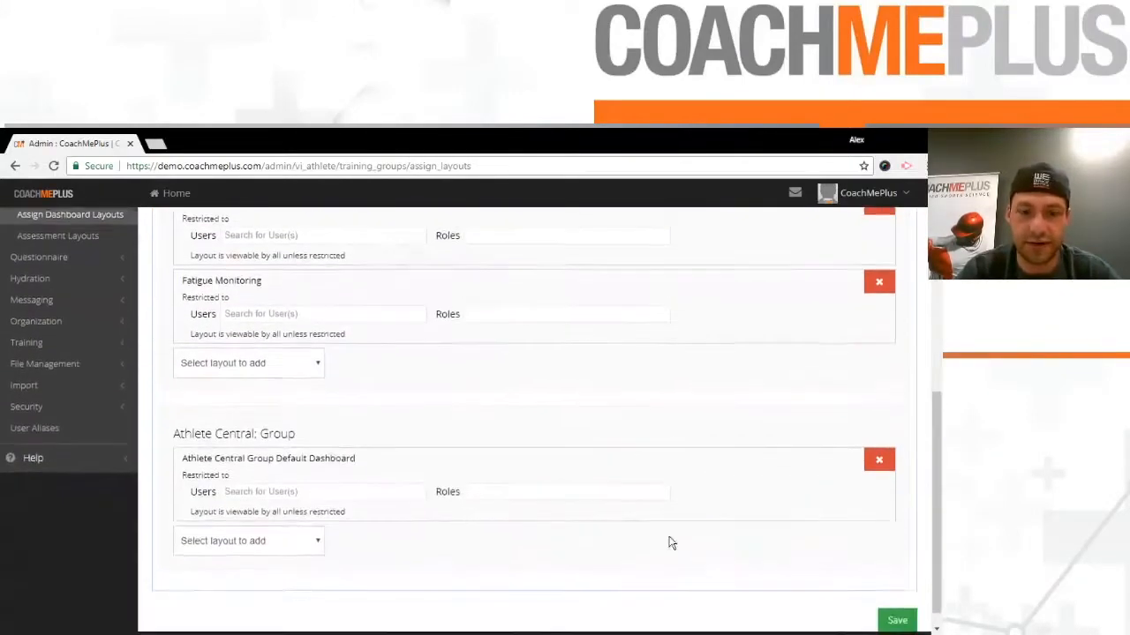
pyautogui.click(902, 606)
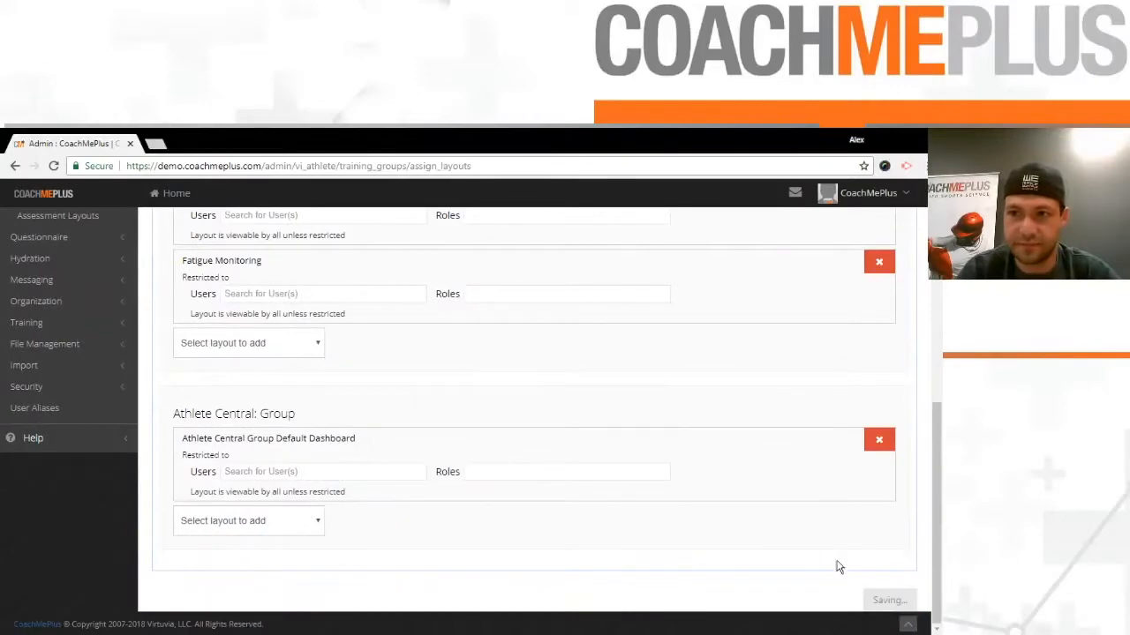
# - Open the Visualization Builder and start creating a new dashboard visualization
pyautogui.scroll(8, 511, 532)
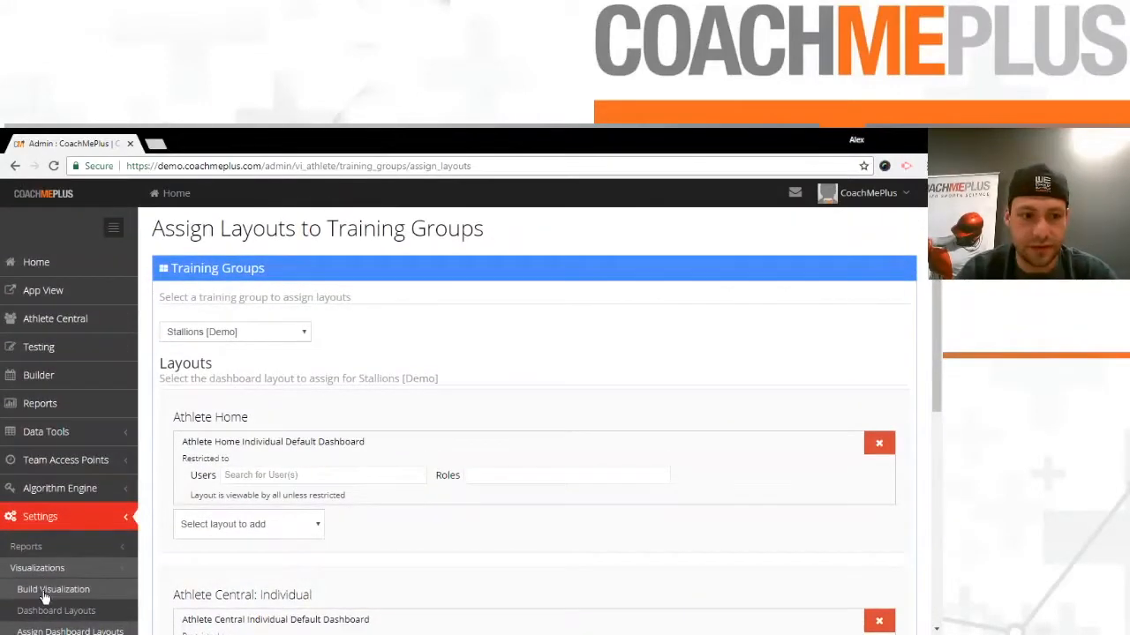
pyautogui.scroll(-1, 323, 527)
pyautogui.scroll(-1, 323, 528)
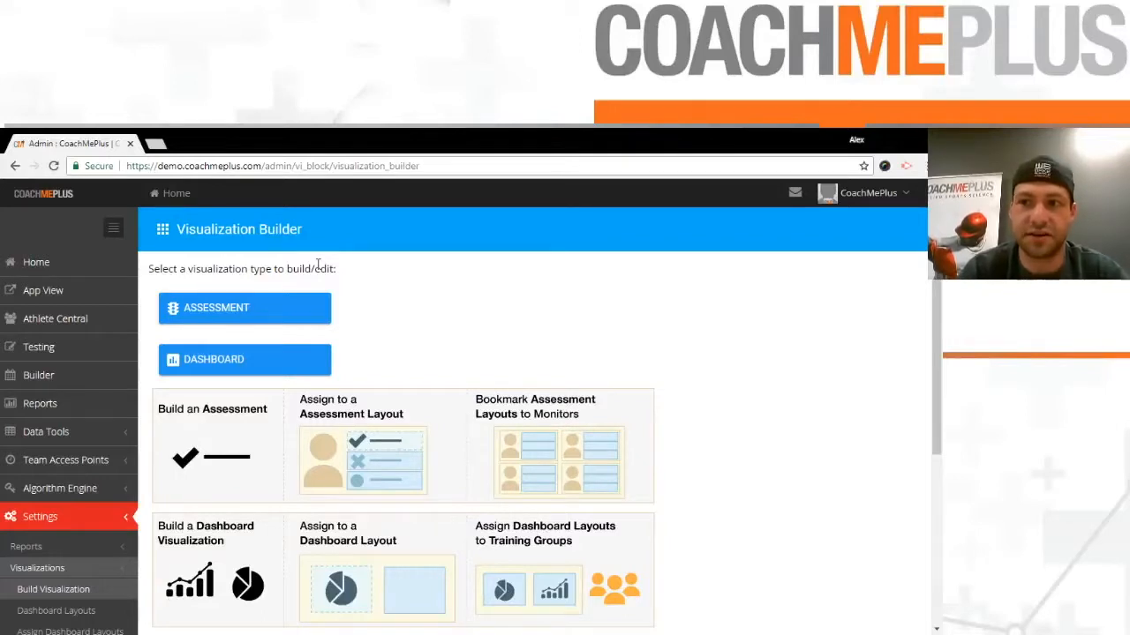
pyautogui.click(271, 360)
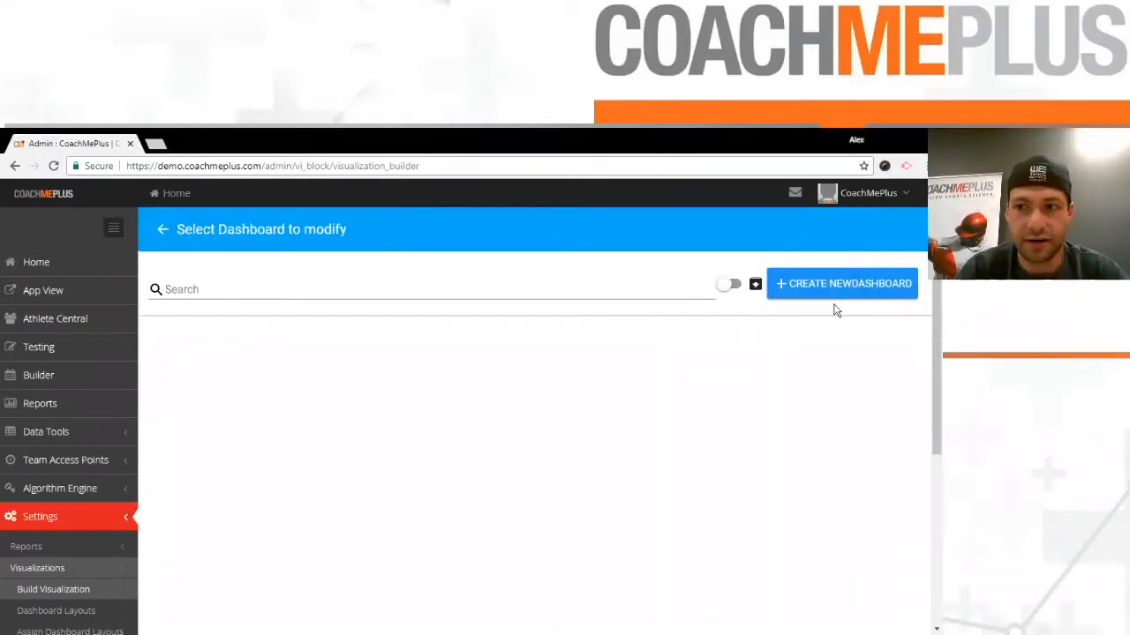
pyautogui.click(896, 286)
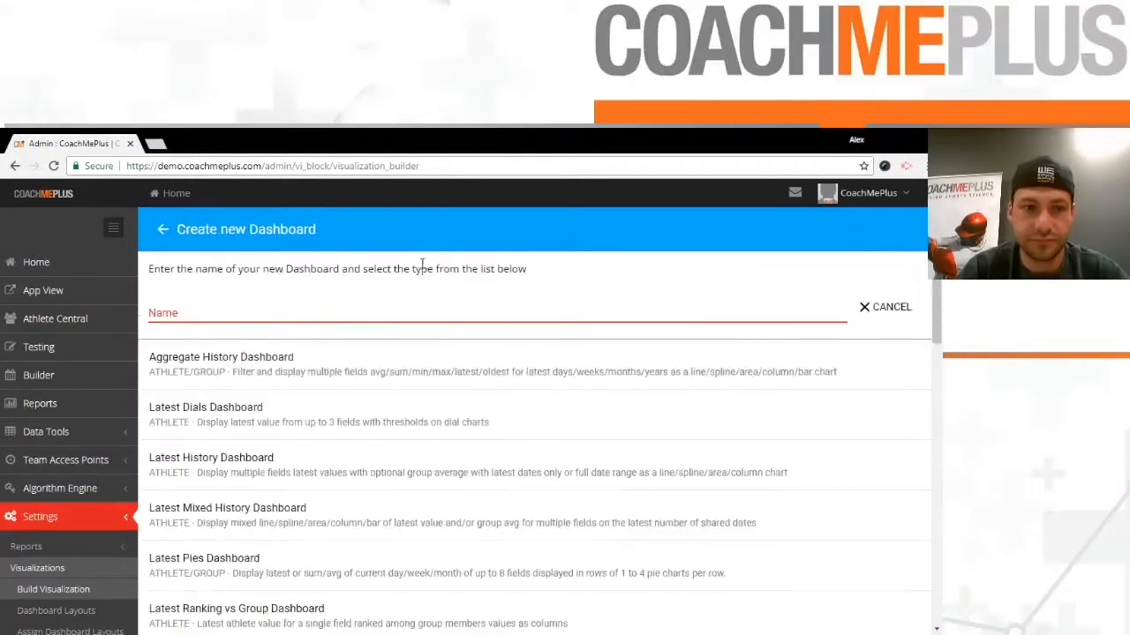
# - Name the new dashboard TL vs. Hours Asleep & Wake Episodes and choose the Latest Mixed History Dashboard type
pyautogui.write('TL vs. ')
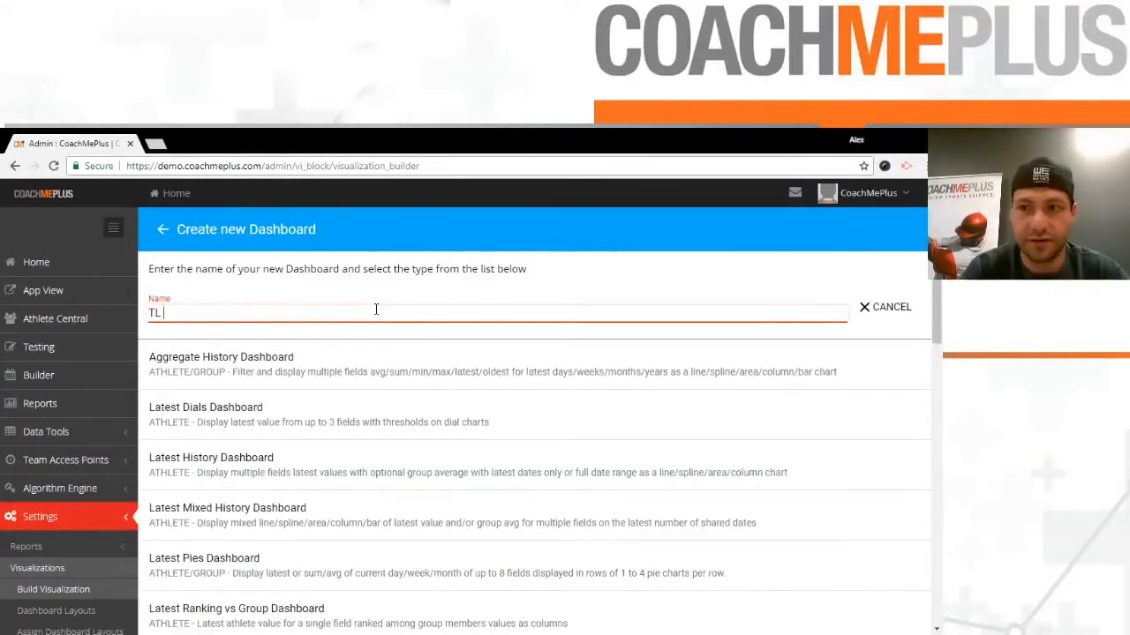
pyautogui.write('Hours Asle')
pyautogui.press('BackSpace')
pyautogui.write('eep & wak')
pyautogui.press('BackSpace')
pyautogui.press('BackSpace')
pyautogui.press('BackSpace')
pyautogui.write('Wa')
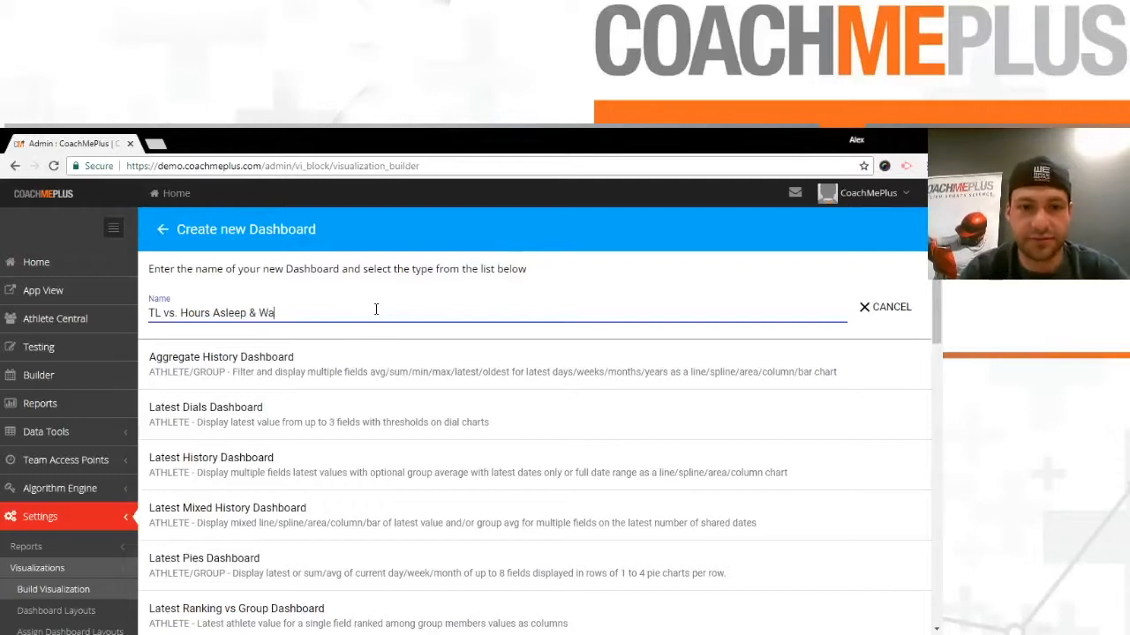
pyautogui.write('ke Ep')
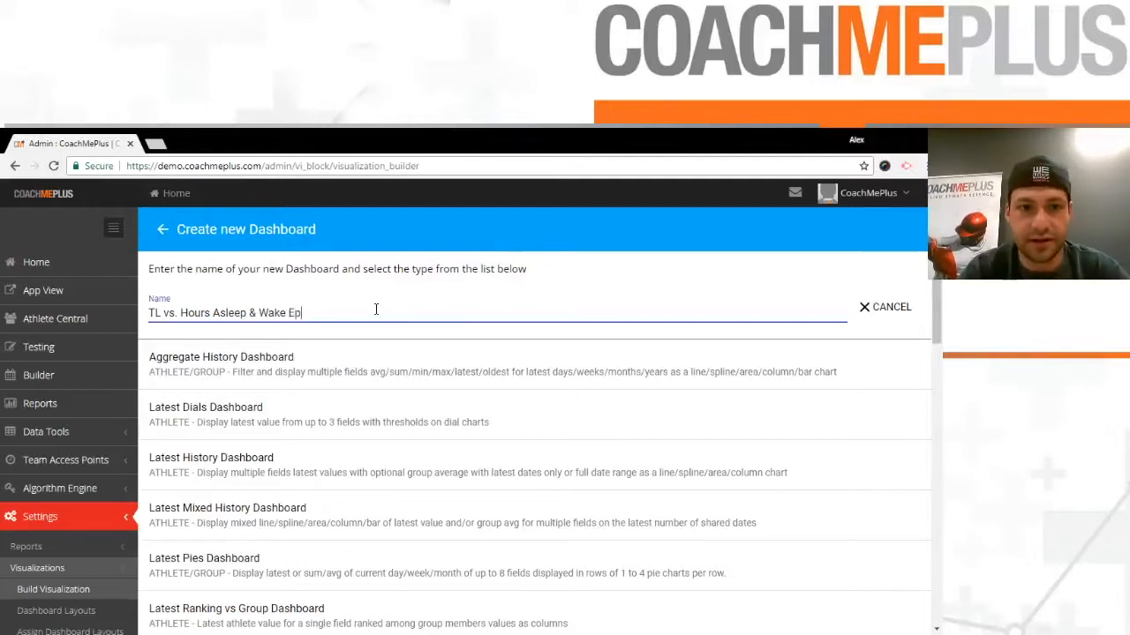
pyautogui.write('isodes')
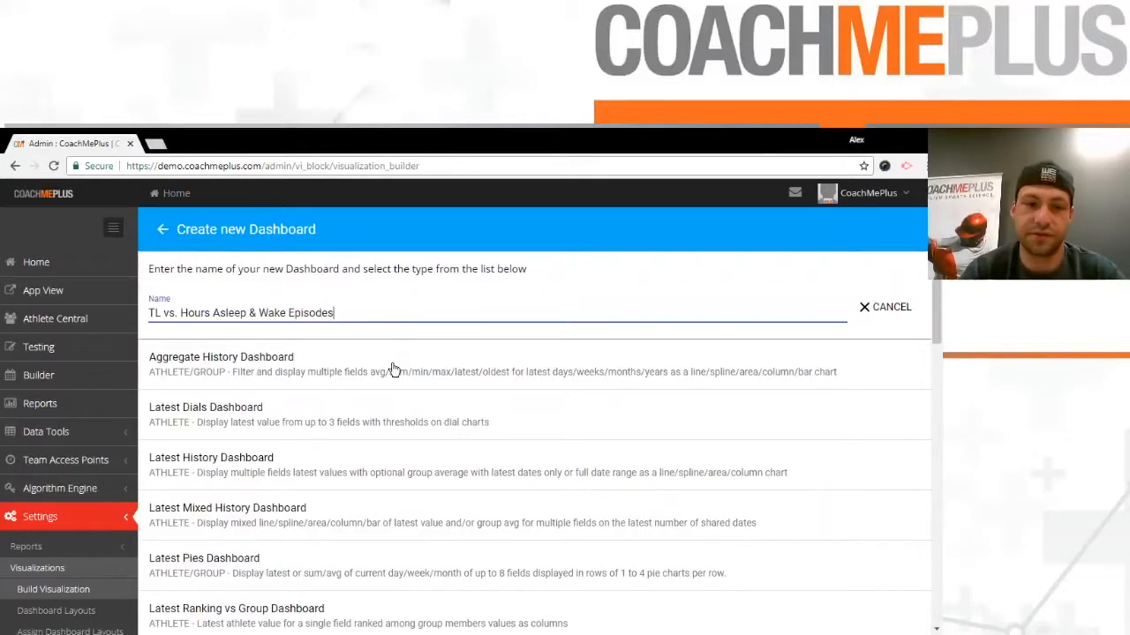
pyautogui.scroll(-1, 371, 398)
pyautogui.click(323, 445)
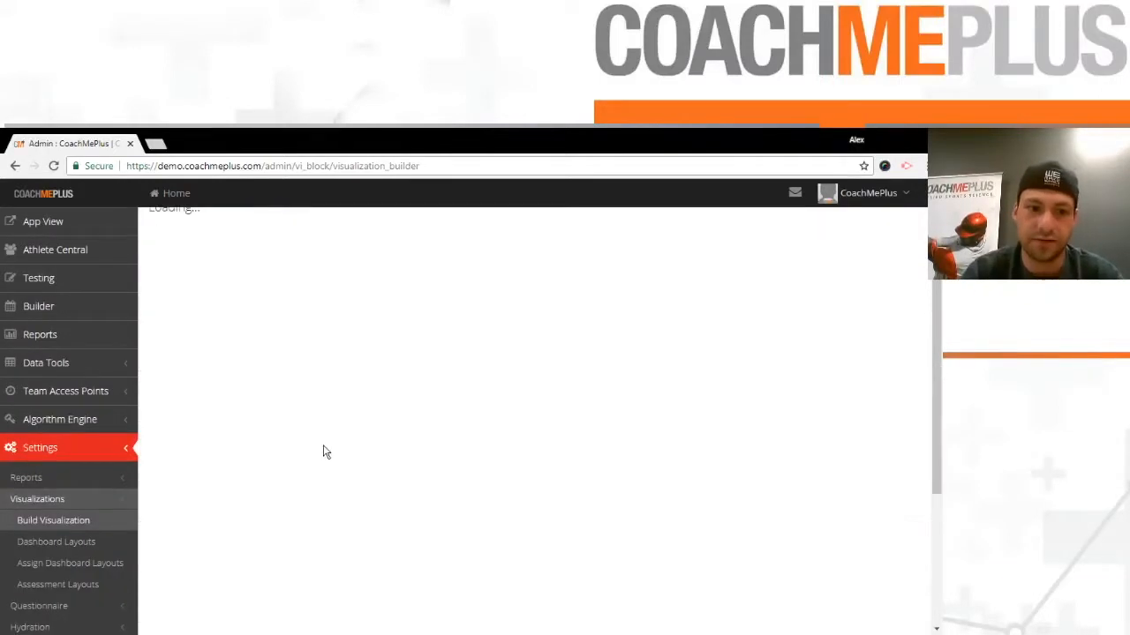
# - Add the first chart plot to the TL vs. Hours Asleep & Wake Episodes dashboard
pyautogui.scroll(1, 312, 336)
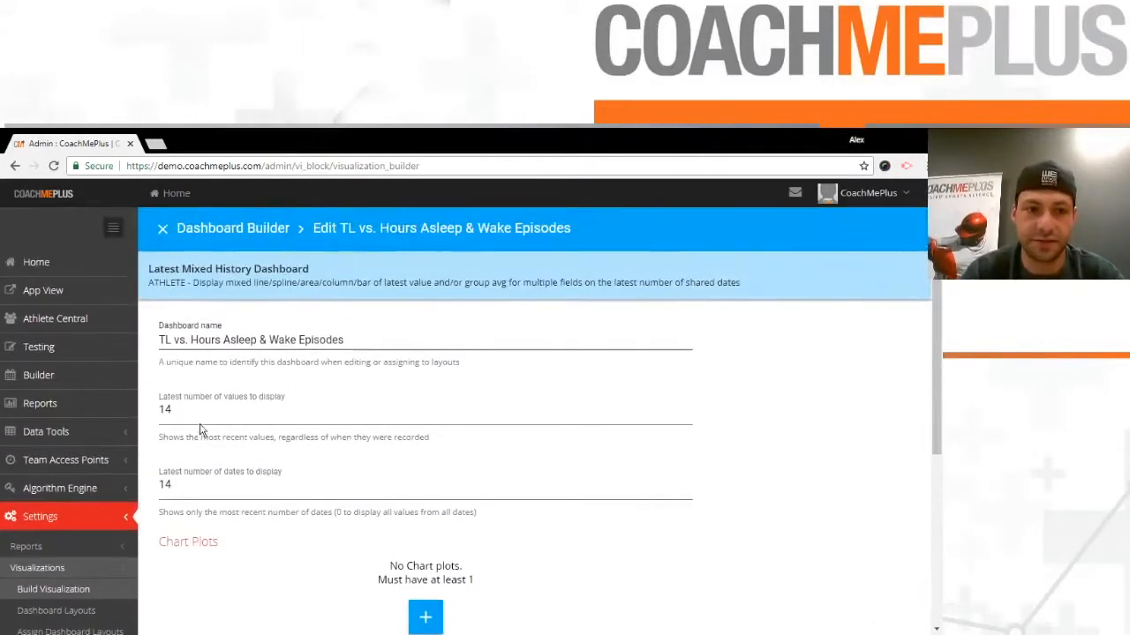
pyautogui.scroll(-2, 264, 464)
pyautogui.click(428, 477)
pyautogui.scroll(-1, 457, 327)
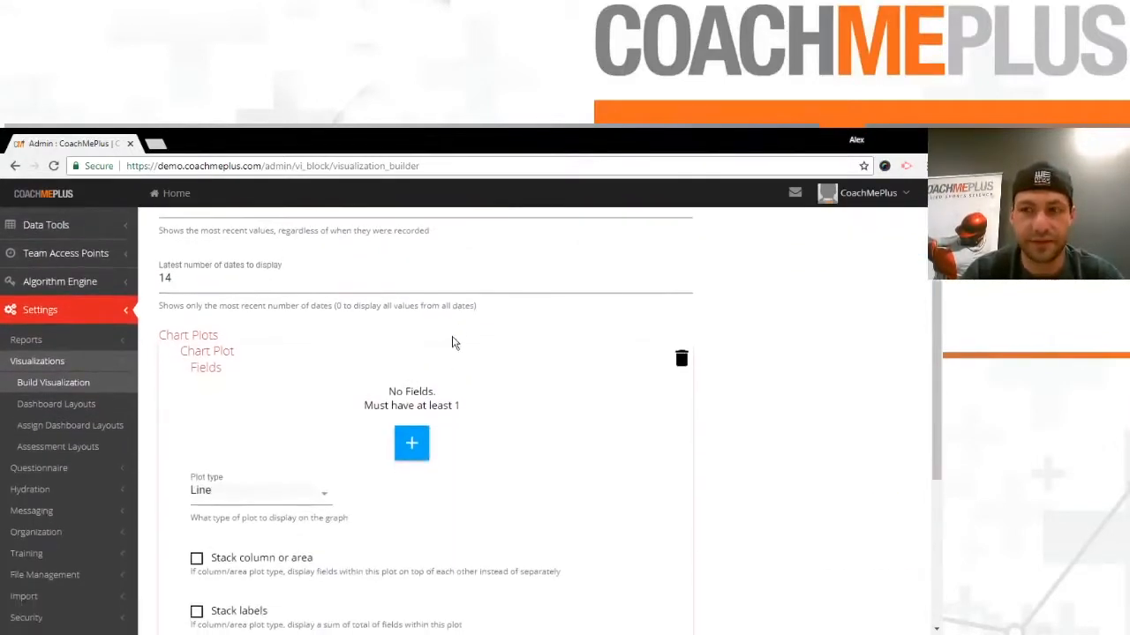
# - Add the Daily Wellness Questionnaire field "How hard was today's session?" to the first chart plot
pyautogui.click(414, 450)
pyautogui.click(406, 411)
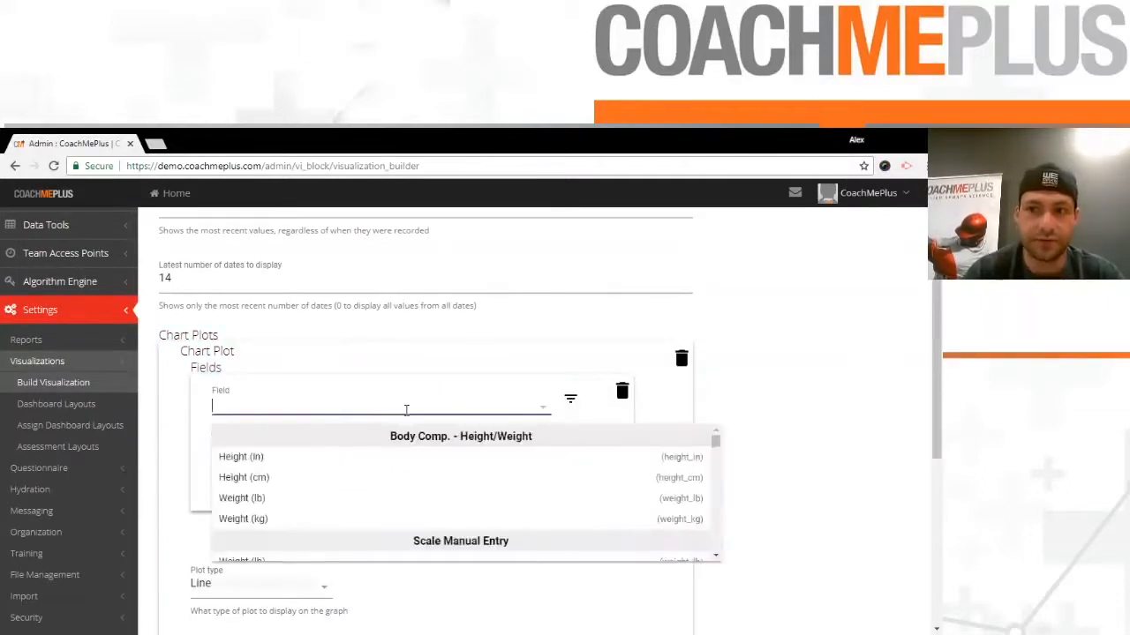
pyautogui.write('rpe')
pyautogui.press('BackSpace')
pyautogui.press('BackSpace')
pyautogui.press('BackSpace')
pyautogui.write('how')
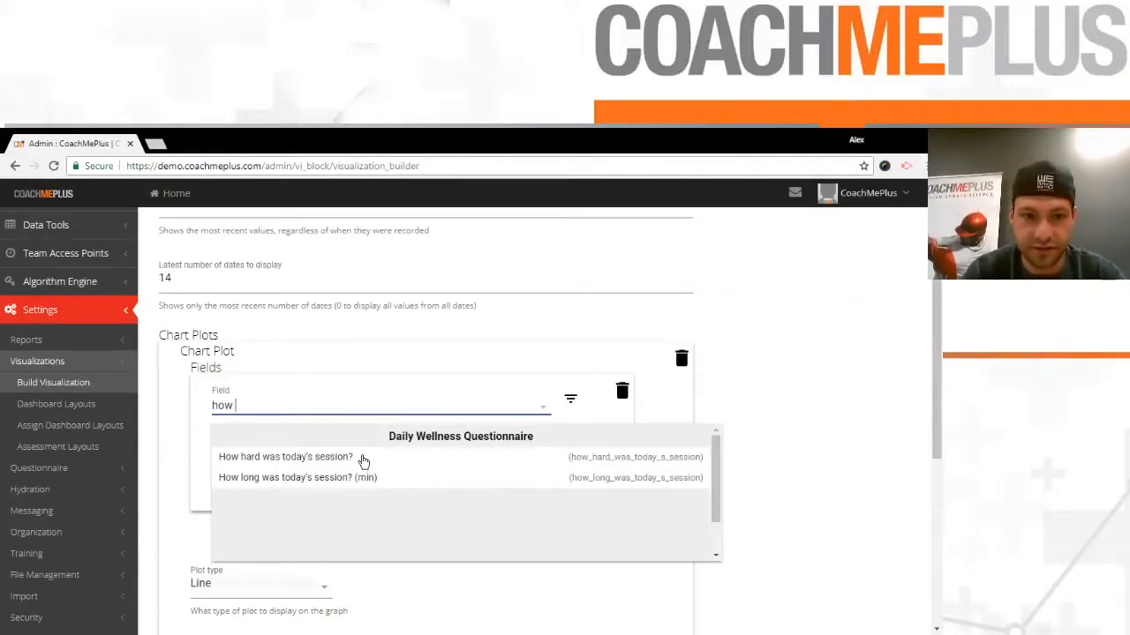
pyautogui.click(363, 458)
pyautogui.click(650, 411)
# - Set the plot type of the session-difficulty chart plot to column
pyautogui.scroll(-3, 287, 367)
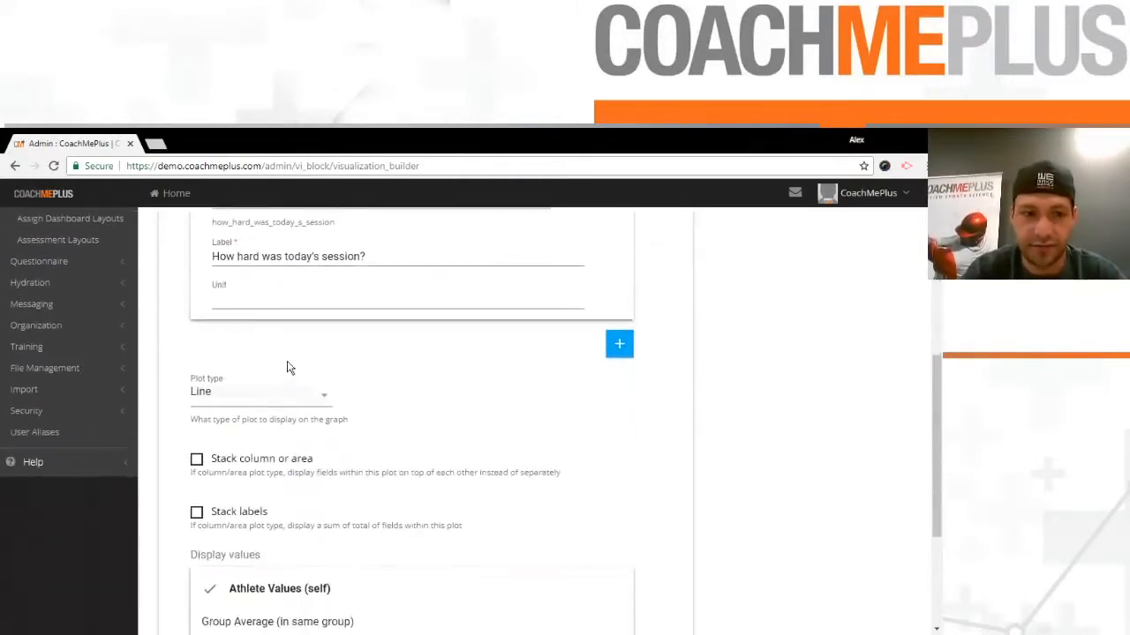
pyautogui.click(284, 395)
pyautogui.click(260, 491)
pyautogui.scroll(-5, 335, 486)
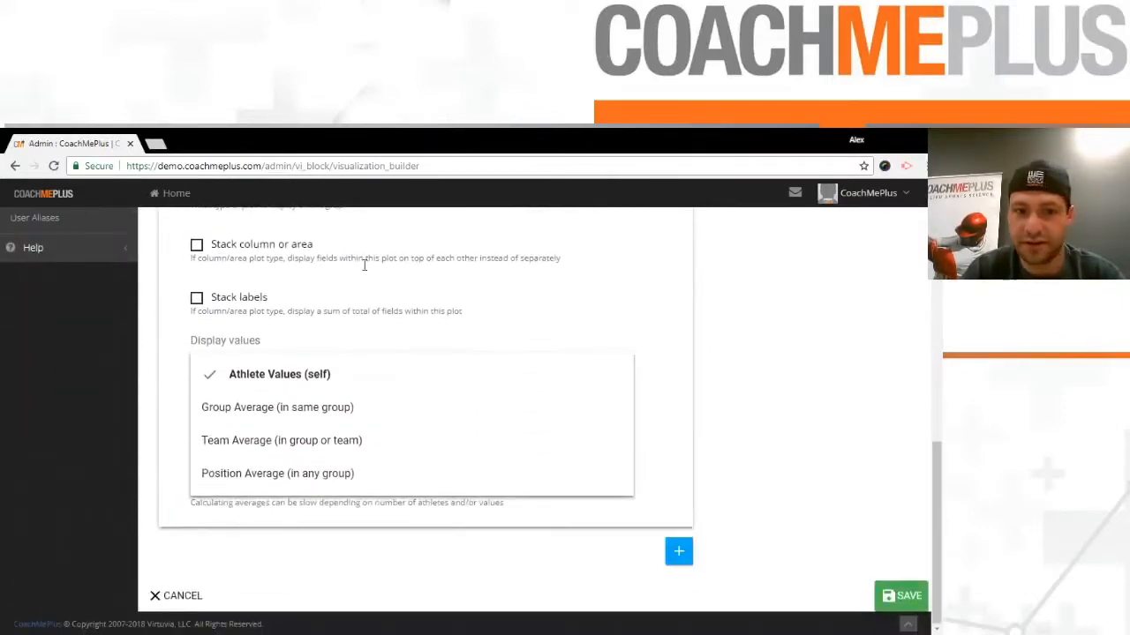
# - Add a second chart plot containing the field Fatigue Science - Hours Asleep (hours)
pyautogui.click(679, 552)
pyautogui.scroll(-3, 469, 424)
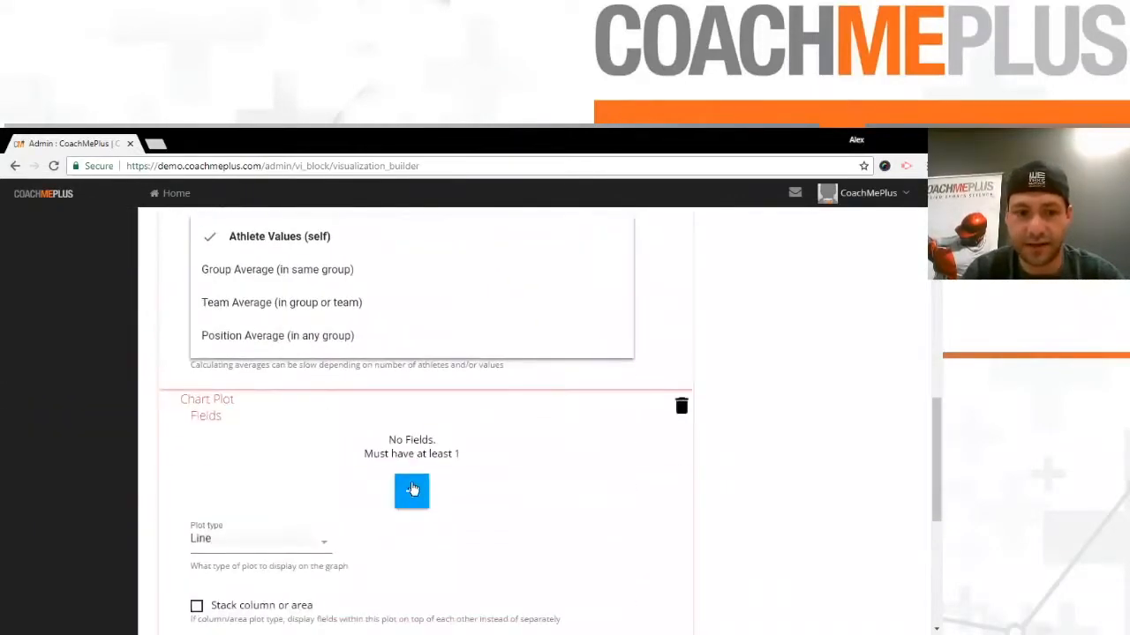
pyautogui.click(411, 489)
pyautogui.click(292, 441)
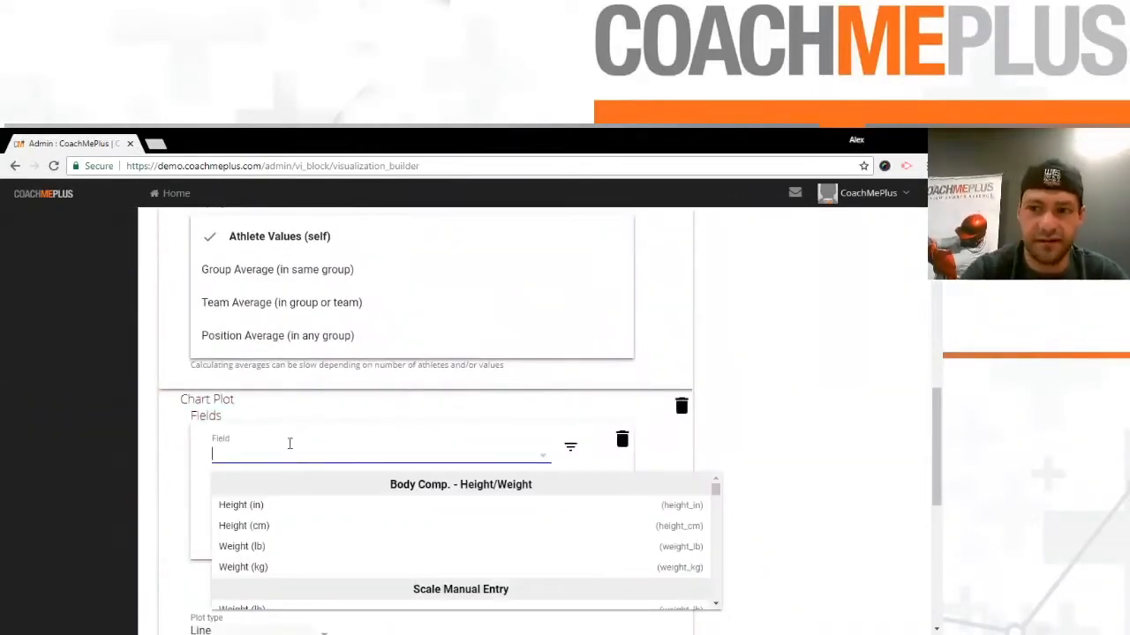
pyautogui.write('hours als')
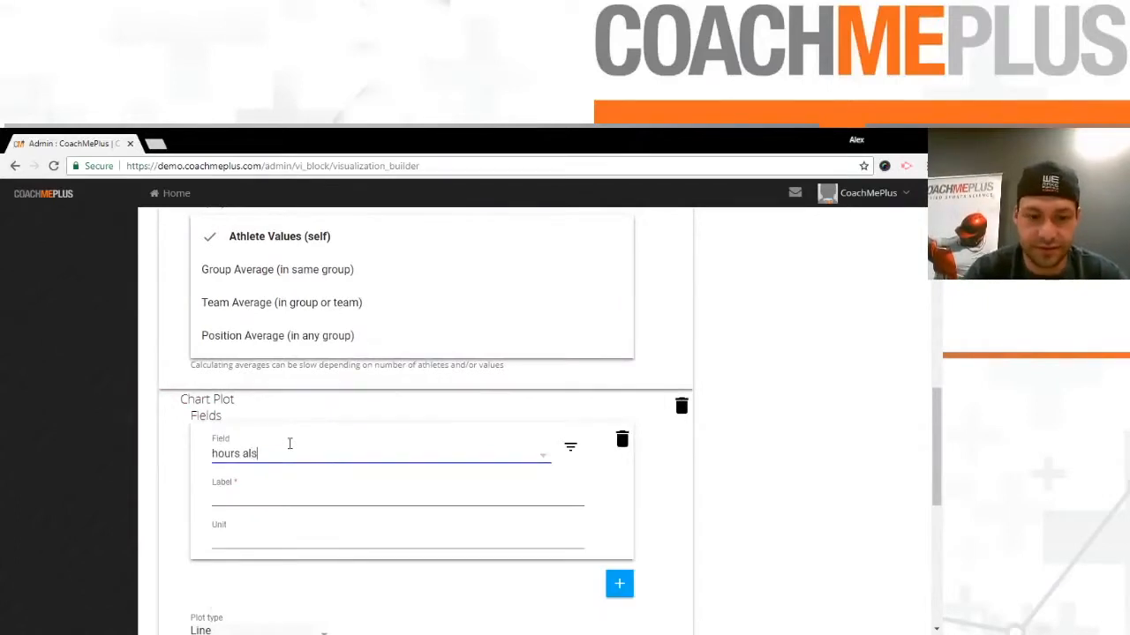
pyautogui.press('BackSpace')
pyautogui.press('BackSpace')
pyautogui.write('s')
pyautogui.click(415, 572)
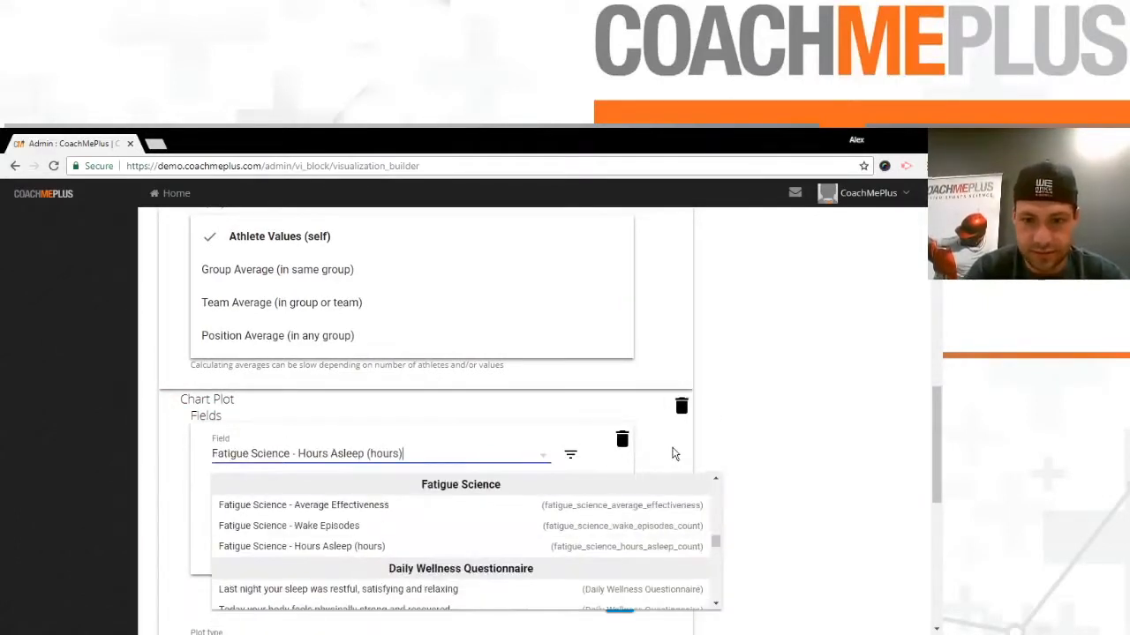
# - Add Fatigue Science - Wake Episodes as another field in the second chart plot and save the dashboard
pyautogui.scroll(-3, 638, 522)
pyautogui.click(620, 394)
pyautogui.click(356, 402)
pyautogui.write('wake epi')
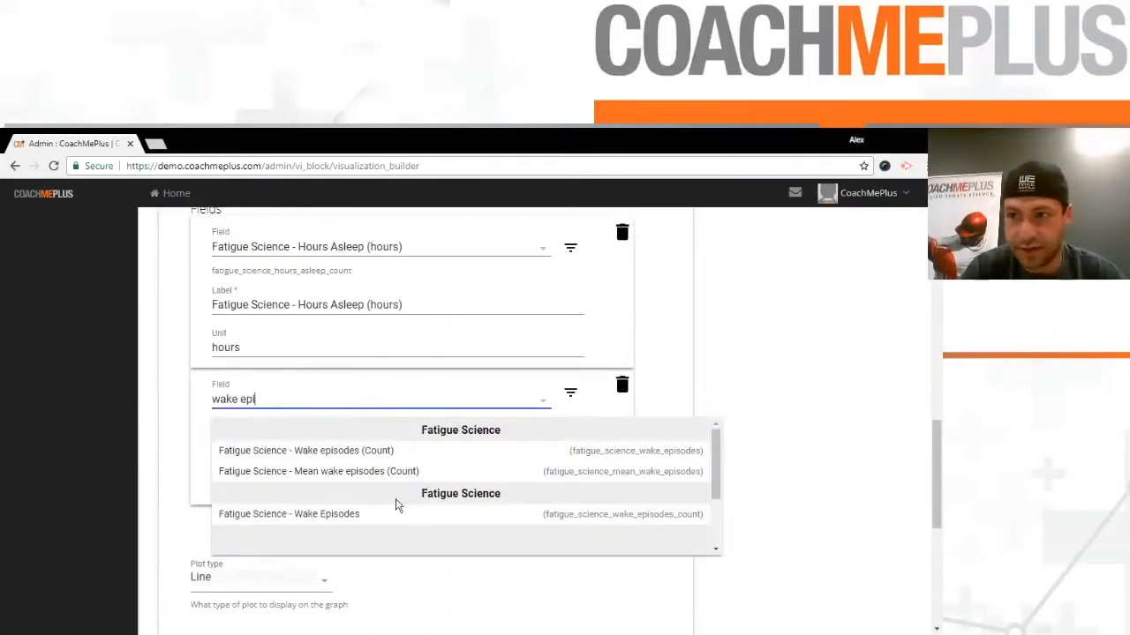
pyautogui.click(349, 517)
pyautogui.scroll(-1, 543, 417)
pyautogui.scroll(-4, 542, 416)
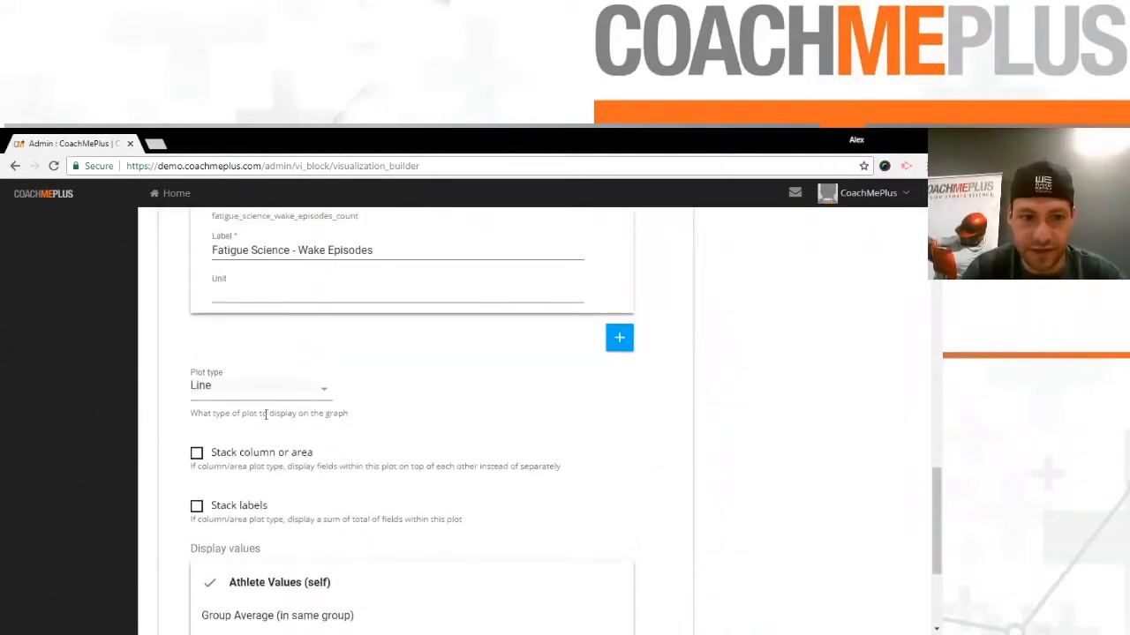
pyautogui.click(891, 596)
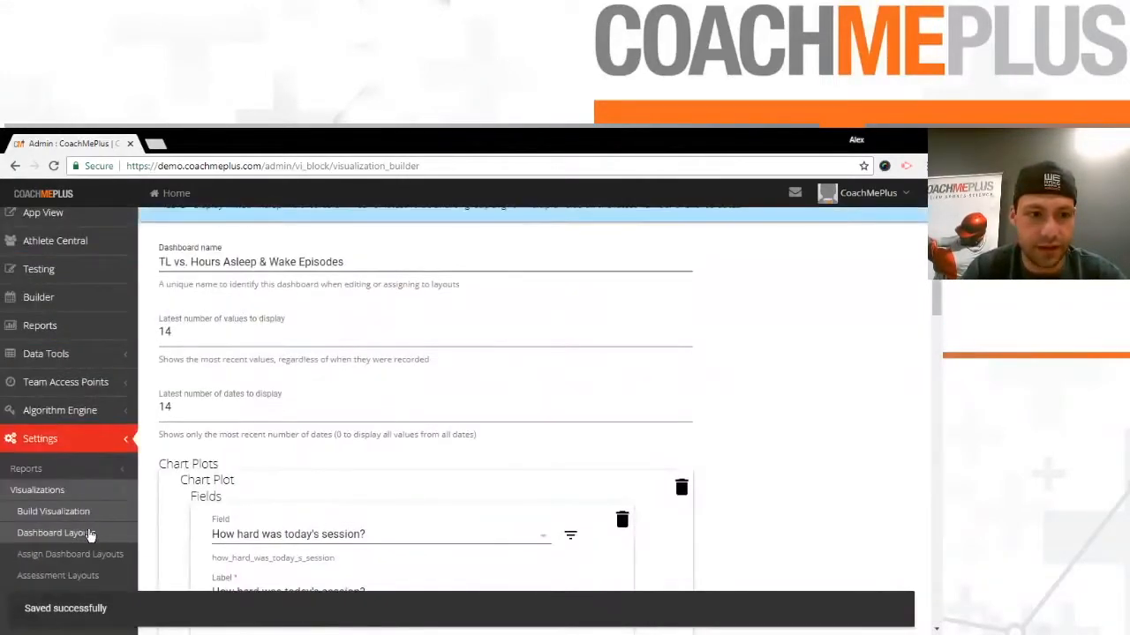
# - Open the Fatigue Monitoring layout in the Dashboard Layout Builder and choose the TL vs. Hours Asleep & Wake Episodes chart
pyautogui.click(93, 534)
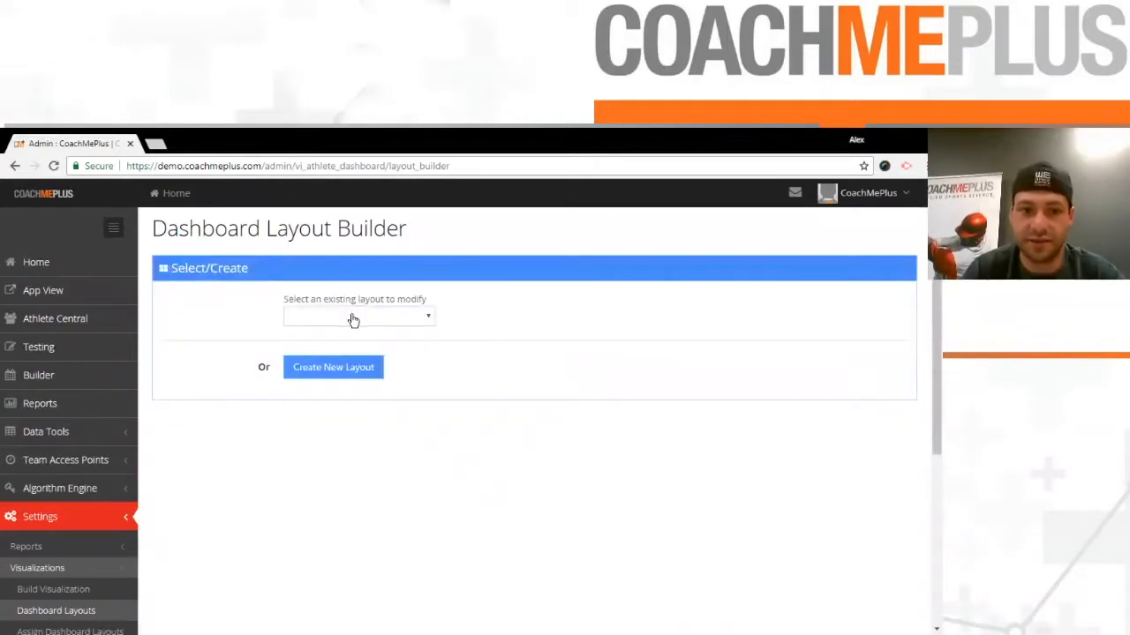
pyautogui.click(462, 316)
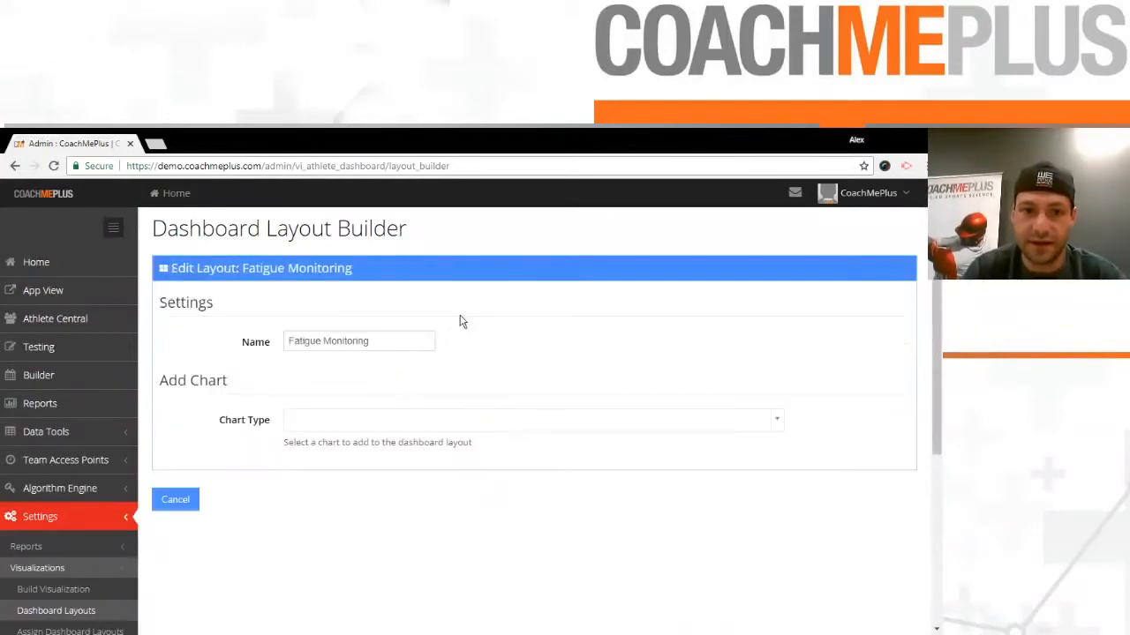
pyautogui.click(333, 422)
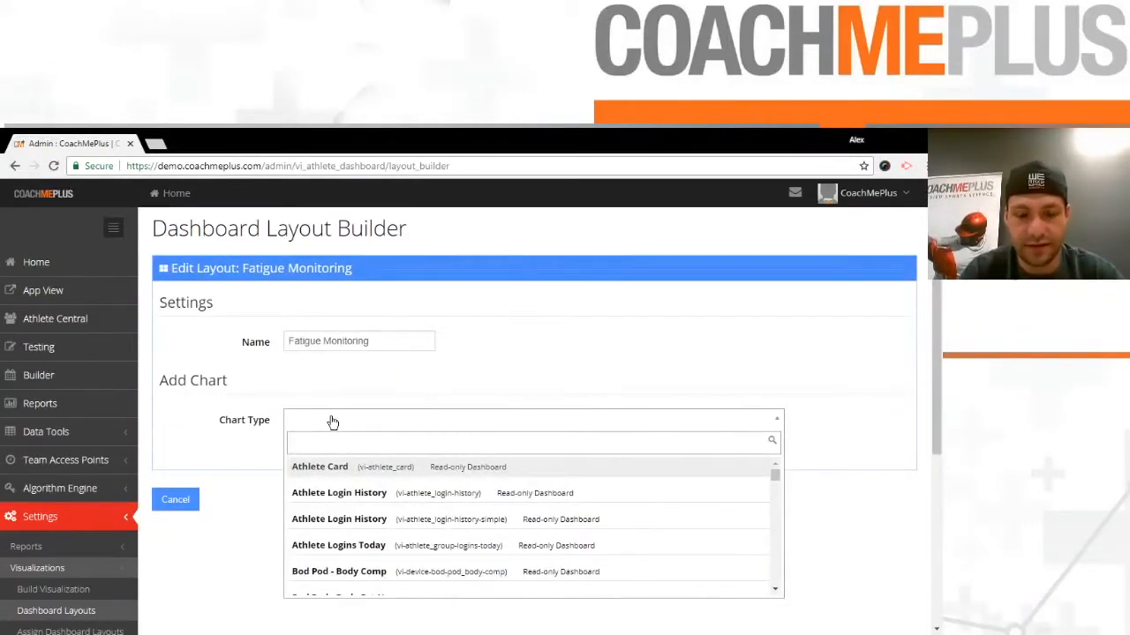
pyautogui.write('tl v')
pyautogui.click(421, 467)
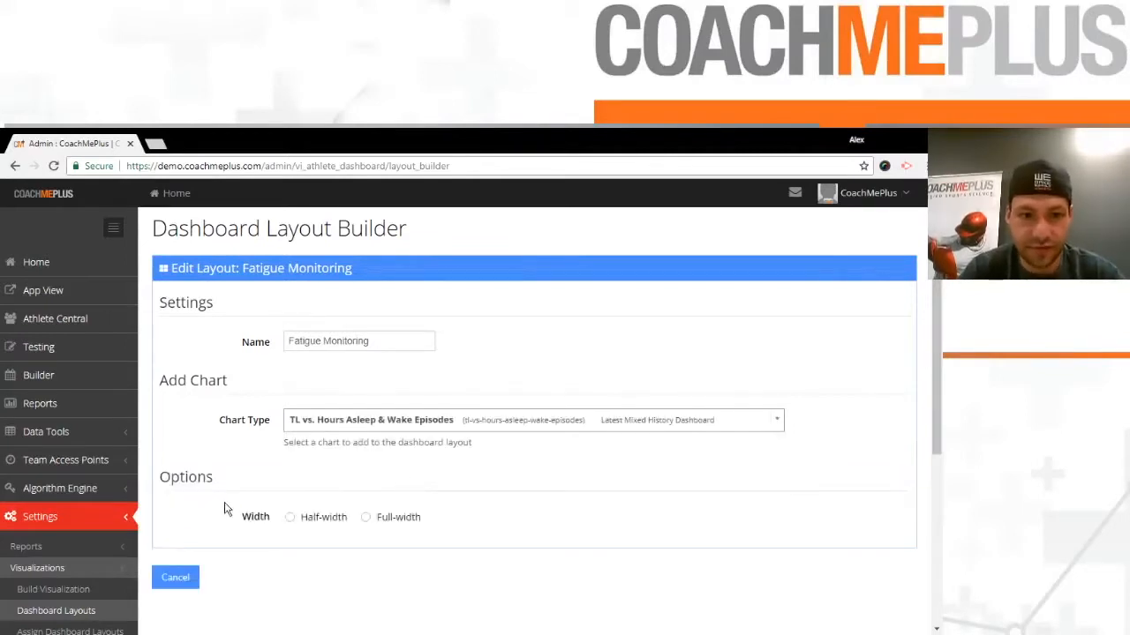
# - Add the chosen chart to the Fatigue Monitoring layout at half width and save the layout
pyautogui.click(291, 520)
pyautogui.click(177, 552)
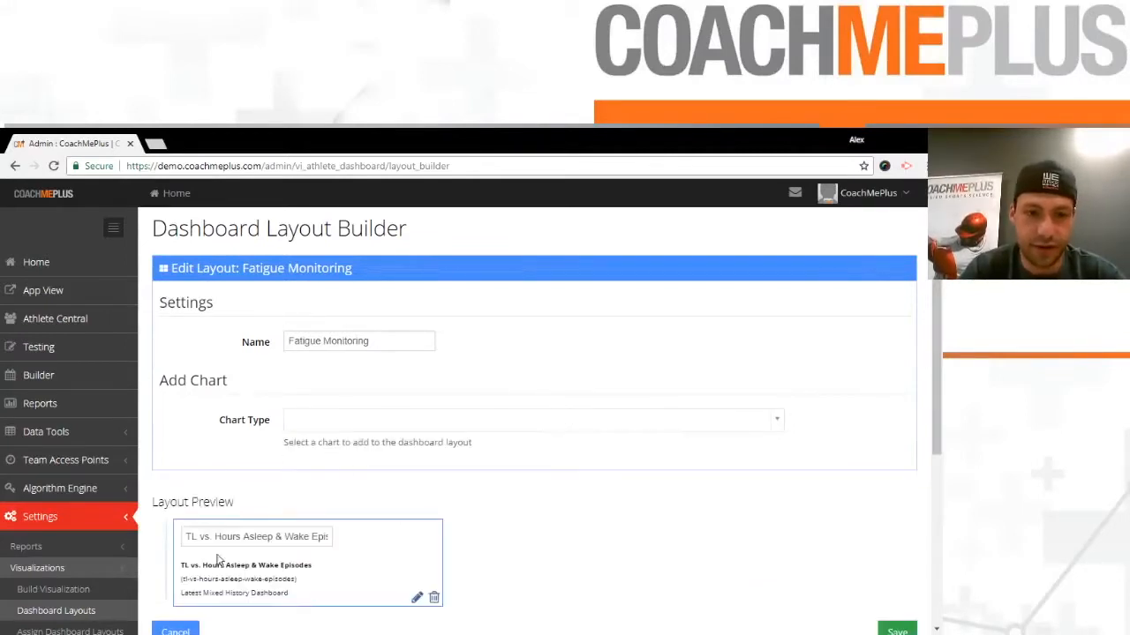
pyautogui.scroll(-1, 605, 479)
pyautogui.click(897, 562)
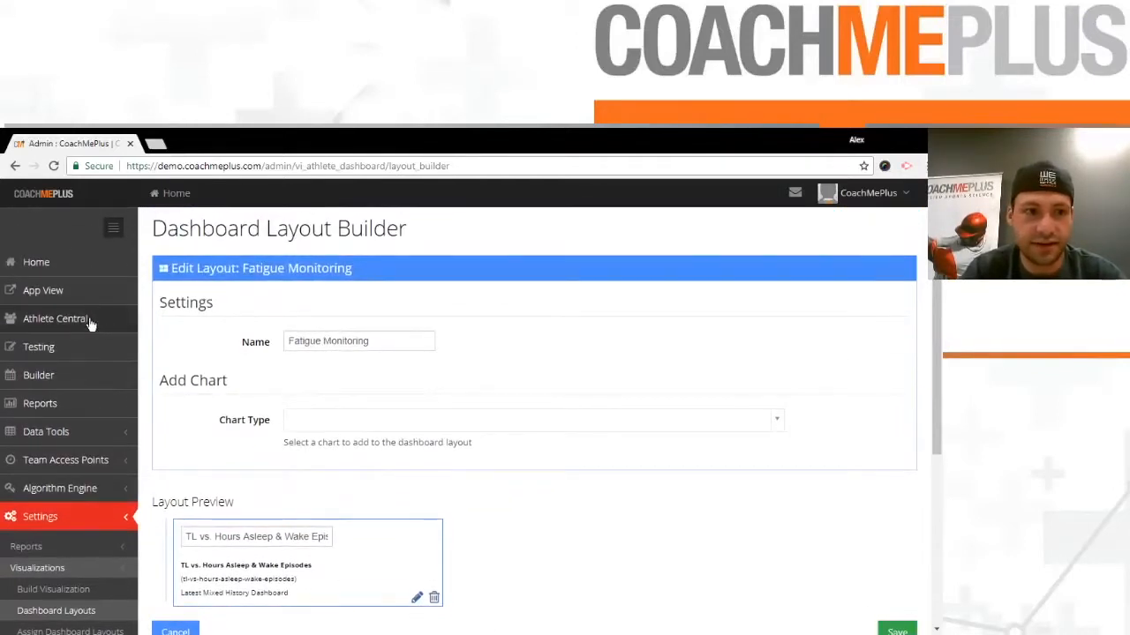
# - Open the second Stallions [Demo] forward's Fatigue Monitoring dashboard in Athlete Central and examine session difficulty against hours asleep and wake episodes
pyautogui.click(92, 323)
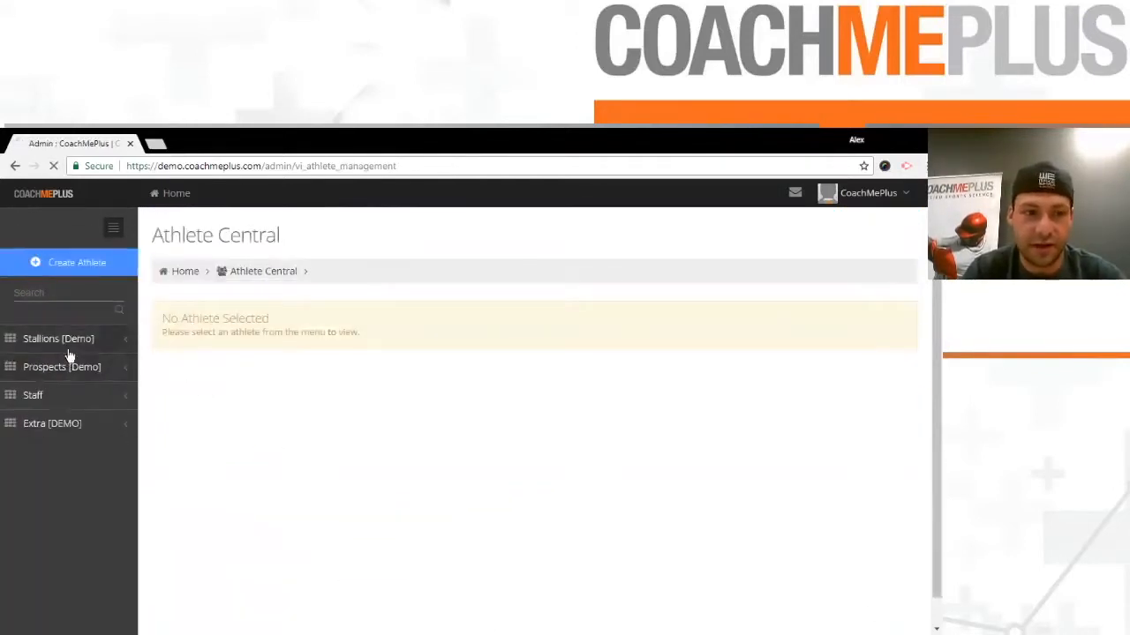
pyautogui.click(62, 343)
pyautogui.click(49, 384)
pyautogui.click(77, 449)
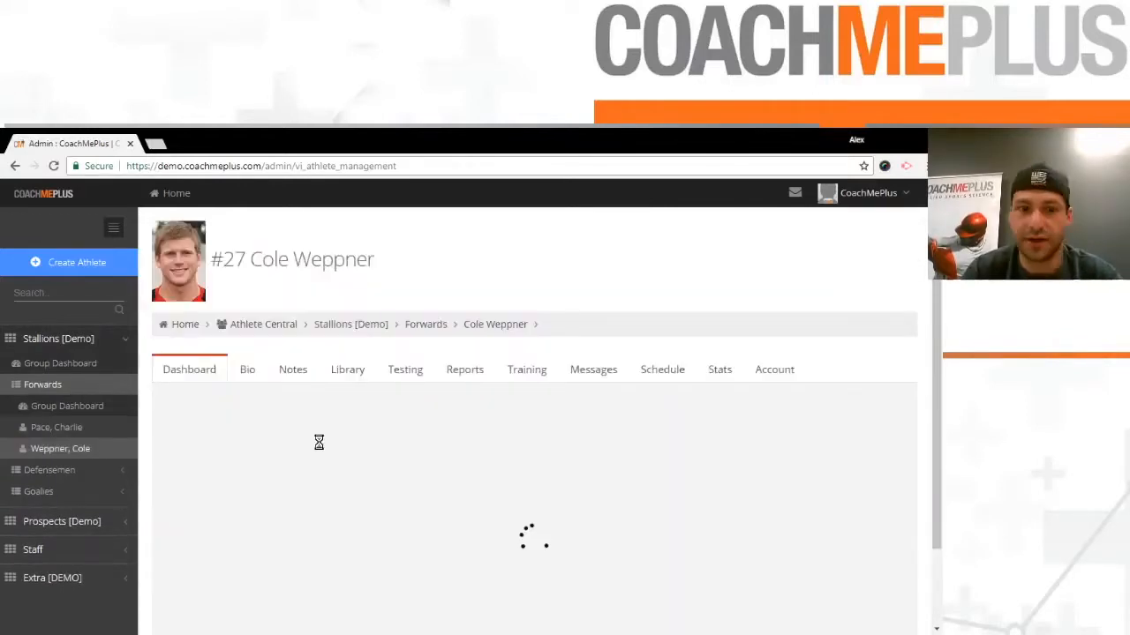
pyautogui.scroll(-1, 411, 272)
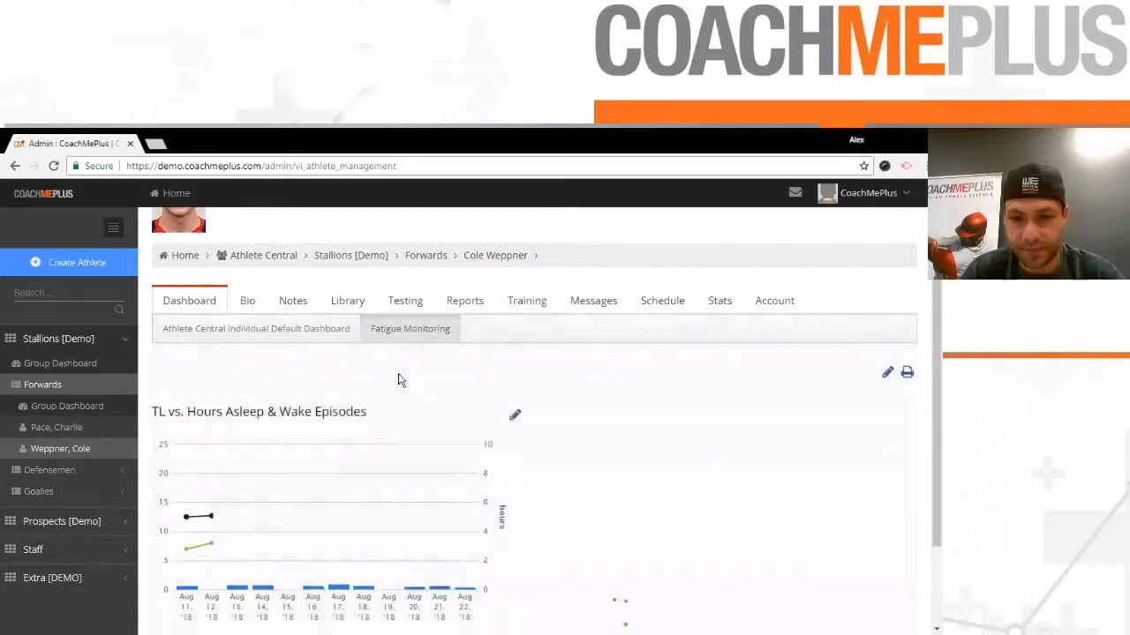
pyautogui.scroll(-2, 249, 446)
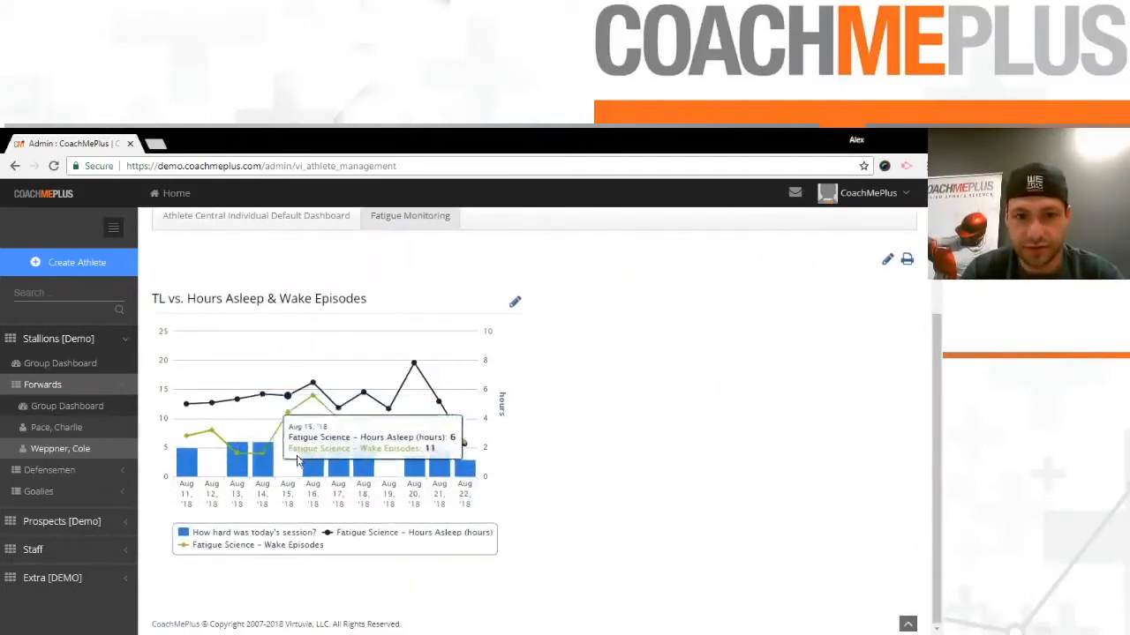
pyautogui.scroll(2, 362, 457)
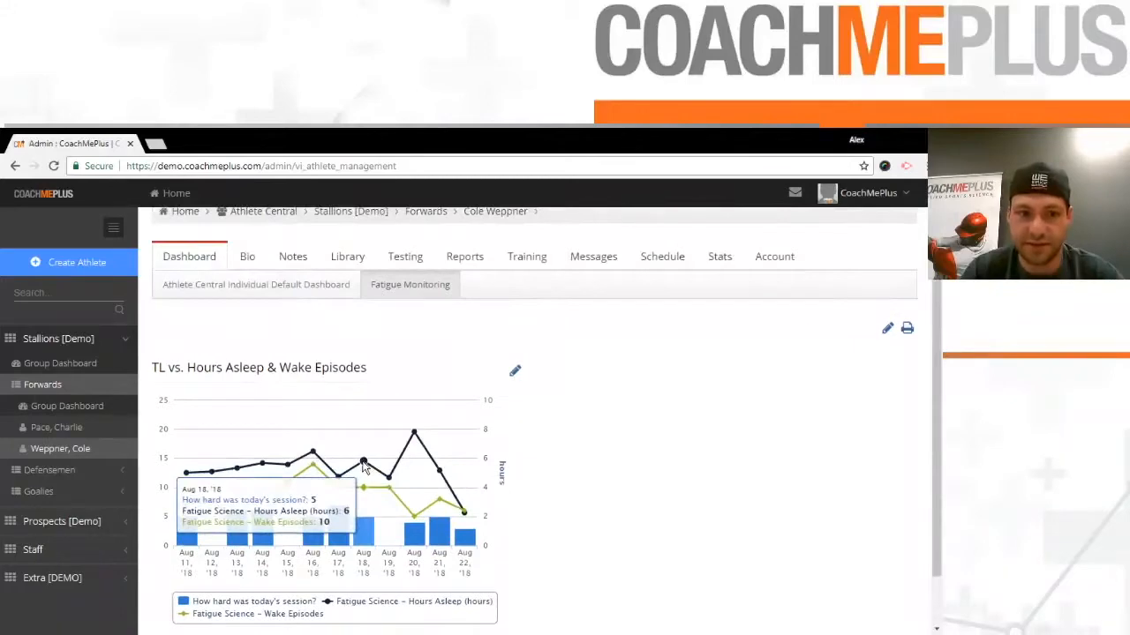
pyautogui.scroll(-2, 163, 392)
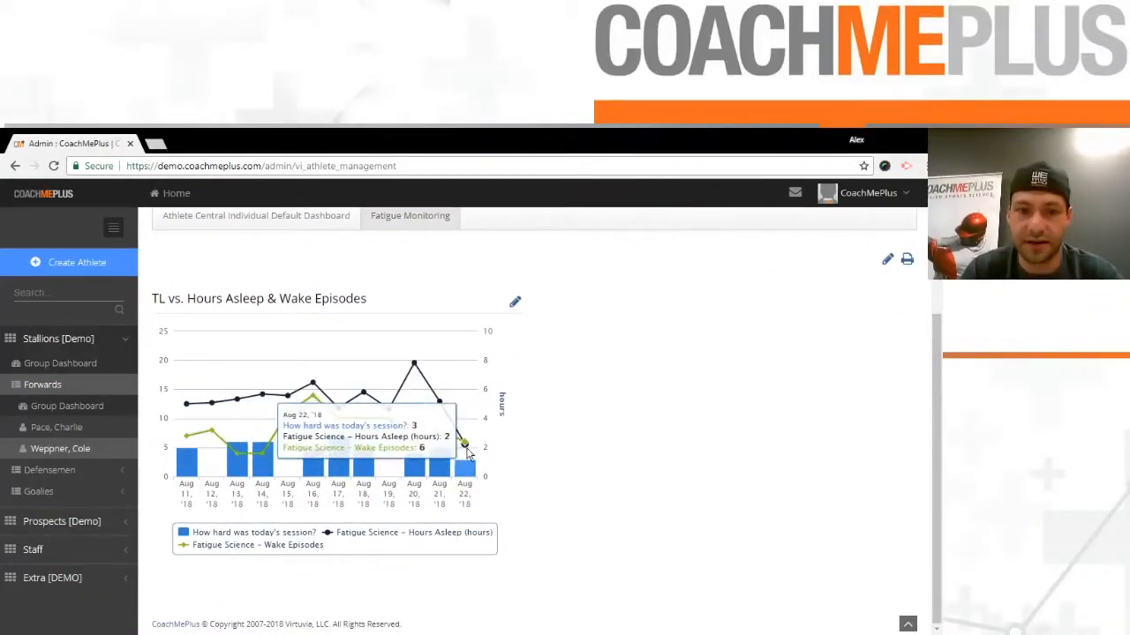
pyautogui.scroll(3, 662, 411)
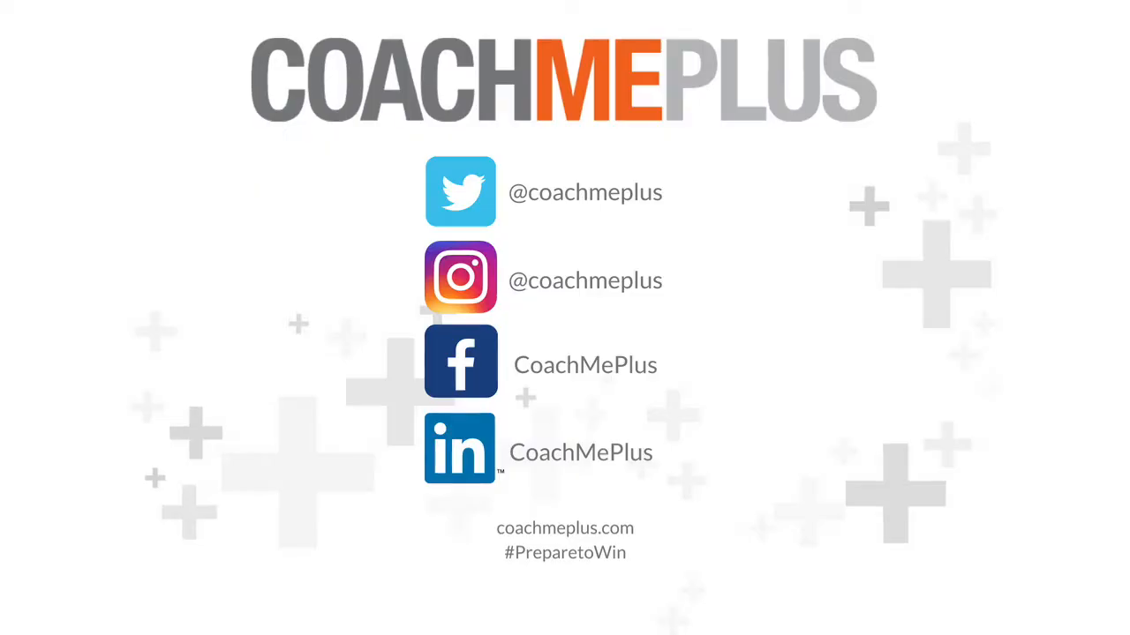